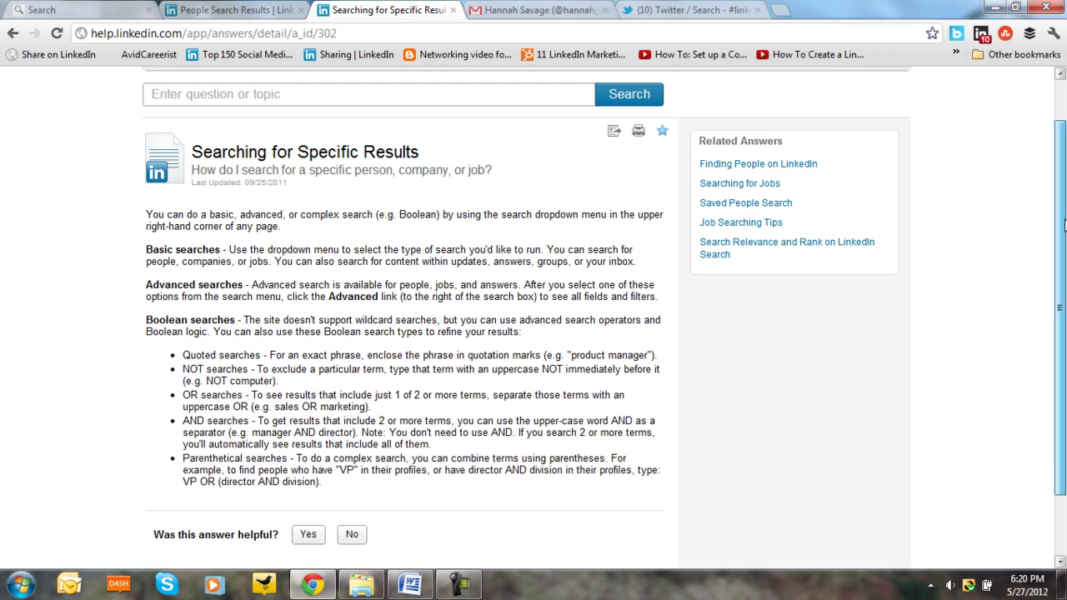
- Scroll the 'Searching for Specific Results' help article on search operators back to its top
{"action": "scroll", "coordinate": [894, 166], "scroll_direction": "up", "scroll_amount": 2}
- From LinkedIn.com, run an Advanced People Search for keywords 'product manager' near postal code 60004
{"action": "left_click", "coordinate": [864, 87]}
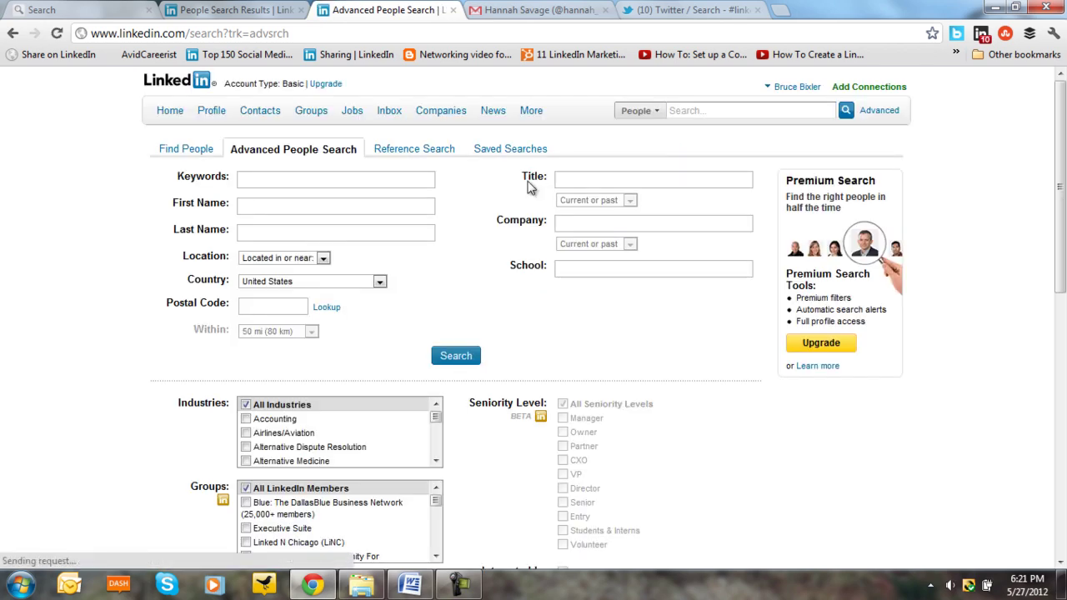
{"action": "left_click", "coordinate": [306, 181]}
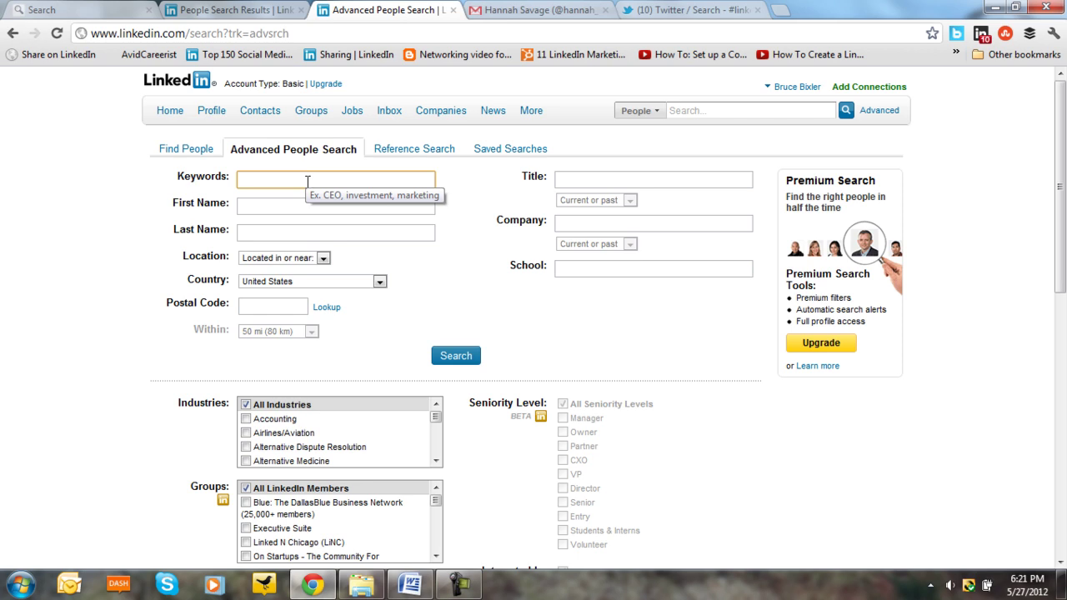
{"action": "type", "text": "p"}
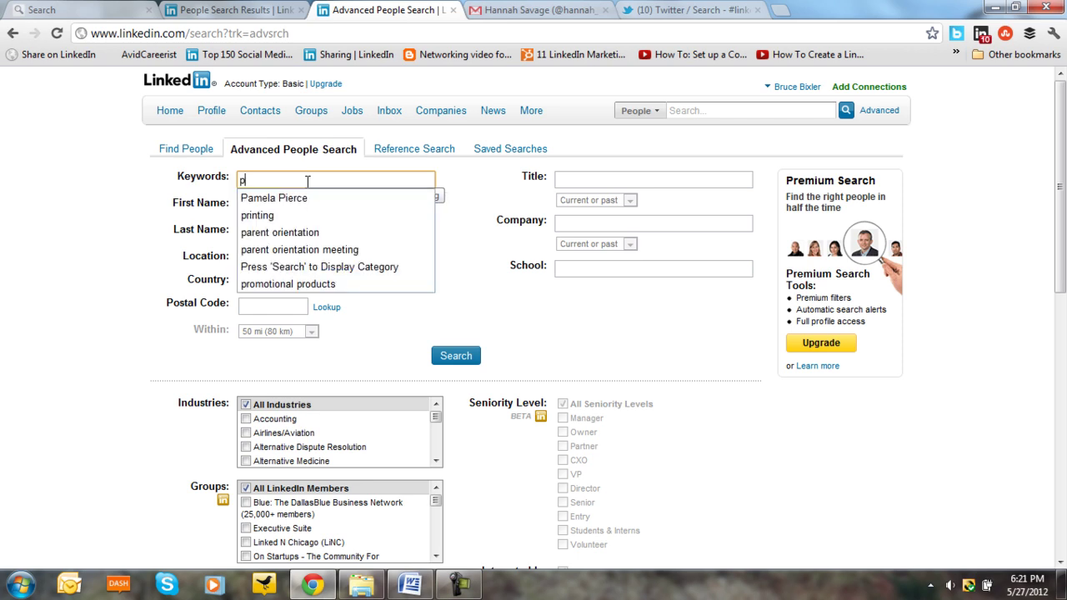
{"action": "type", "text": "roduct "}
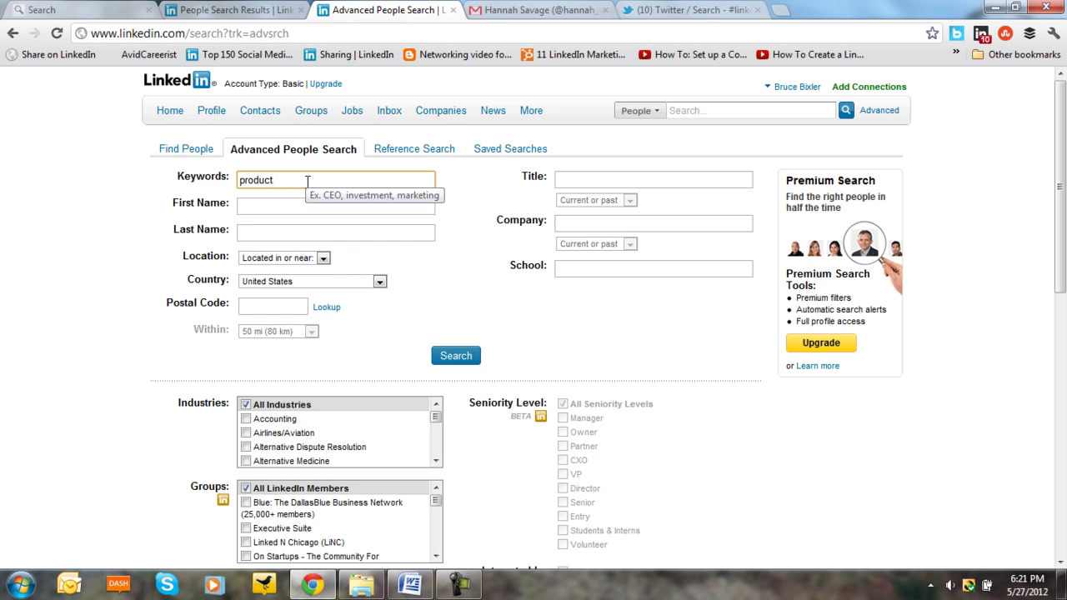
{"action": "type", "text": "manager"}
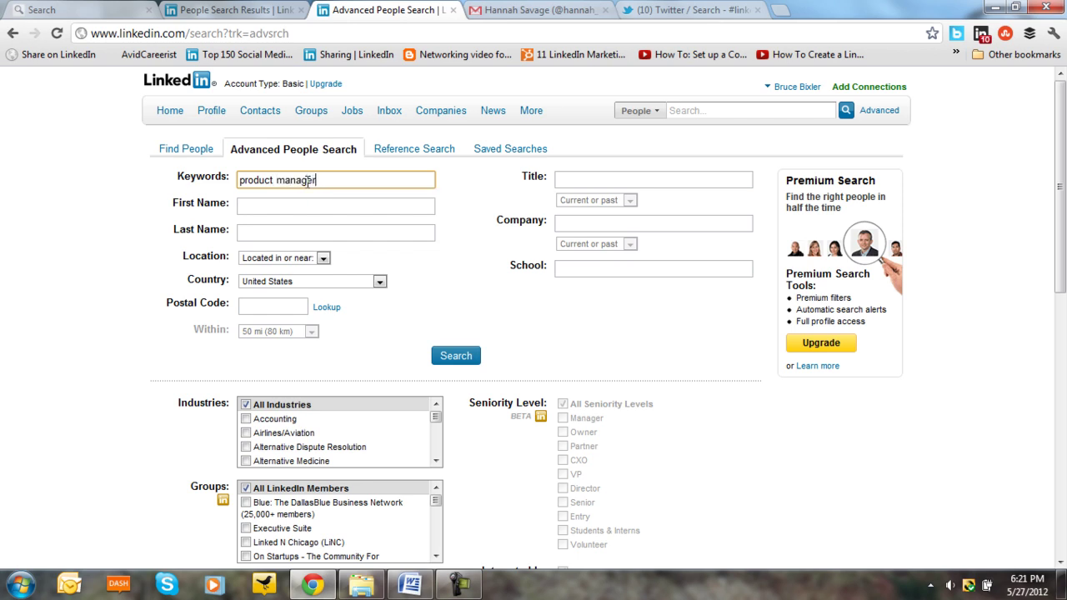
{"action": "left_click", "coordinate": [273, 306]}
{"action": "type", "text": "6000"}
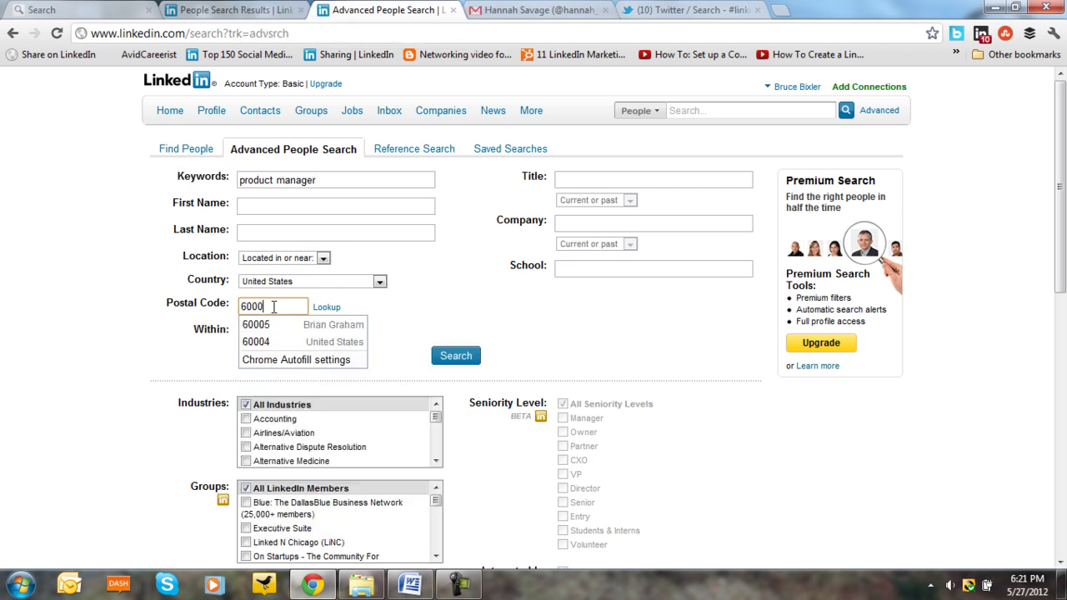
{"action": "type", "text": "4"}
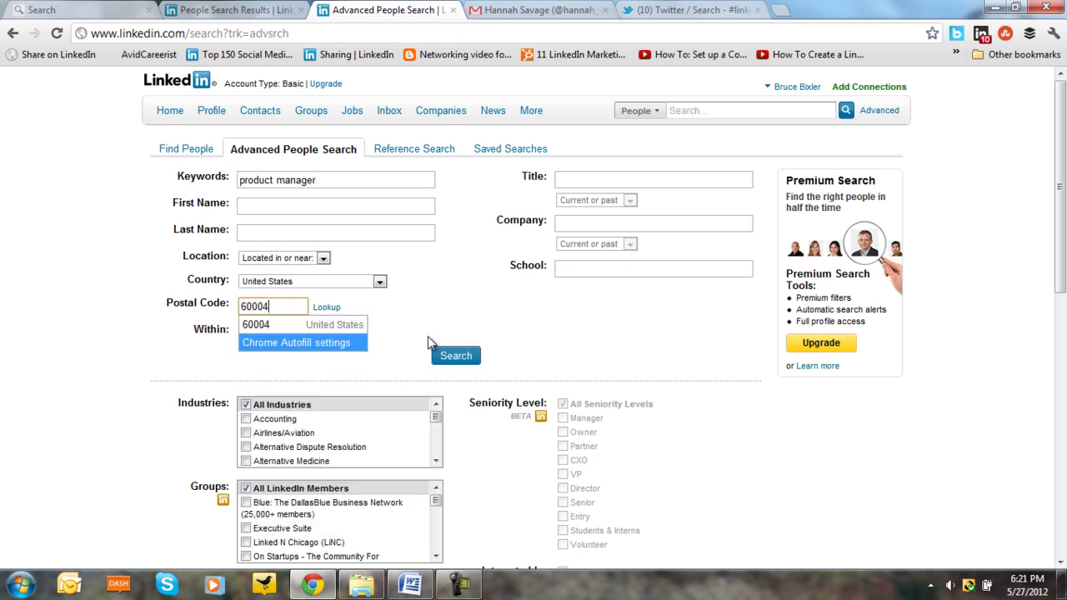
{"action": "left_click", "coordinate": [451, 357]}
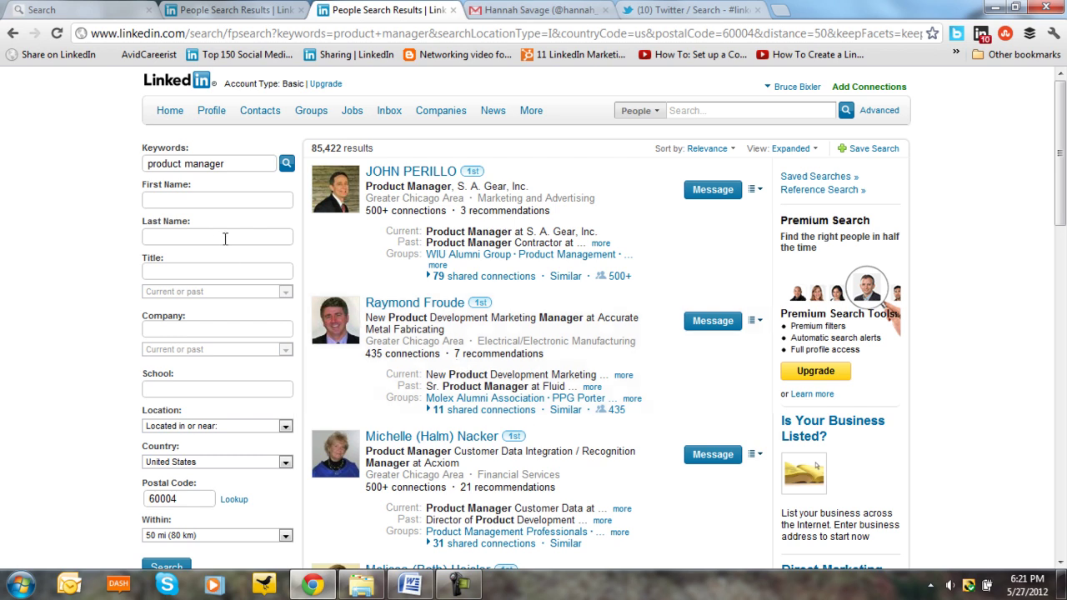
- Quote "product manager" in Keywords to get 12,525 results, then open a blank Advanced form
{"action": "left_click", "coordinate": [146, 165]}
{"action": "type", "text": "\""}
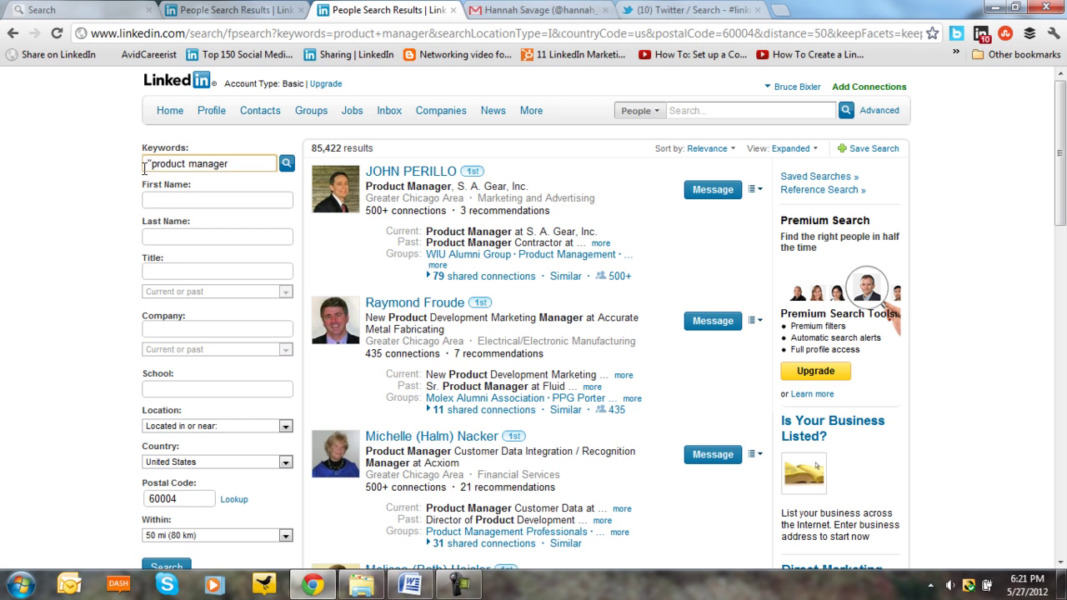
{"action": "key", "text": "End"}
{"action": "type", "text": "\""}
{"action": "scroll", "coordinate": [225, 445], "scroll_direction": "down", "scroll_amount": 1}
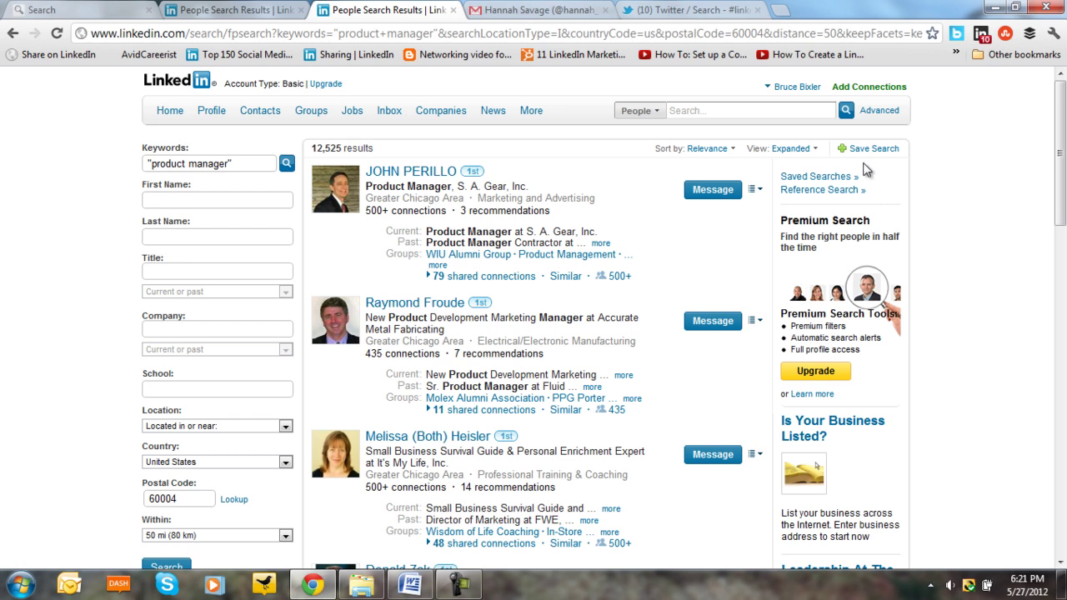
{"action": "left_click", "coordinate": [879, 115]}
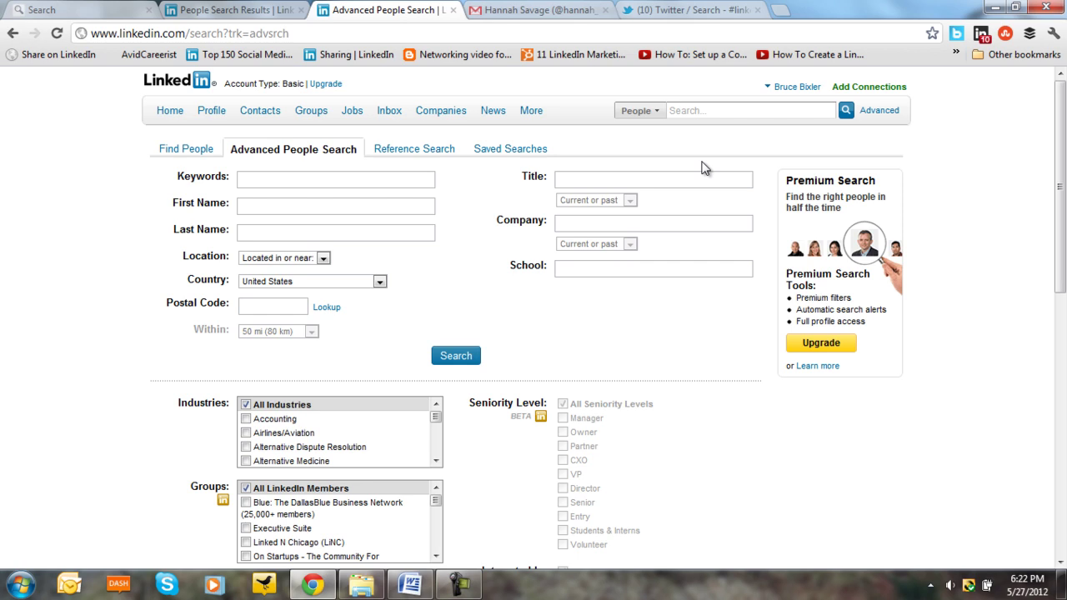
- Search keywords 'sales manager NOT computer' with postal code 60004, getting 141,937 results
{"action": "left_click", "coordinate": [285, 180]}
{"action": "type", "text": "s"}
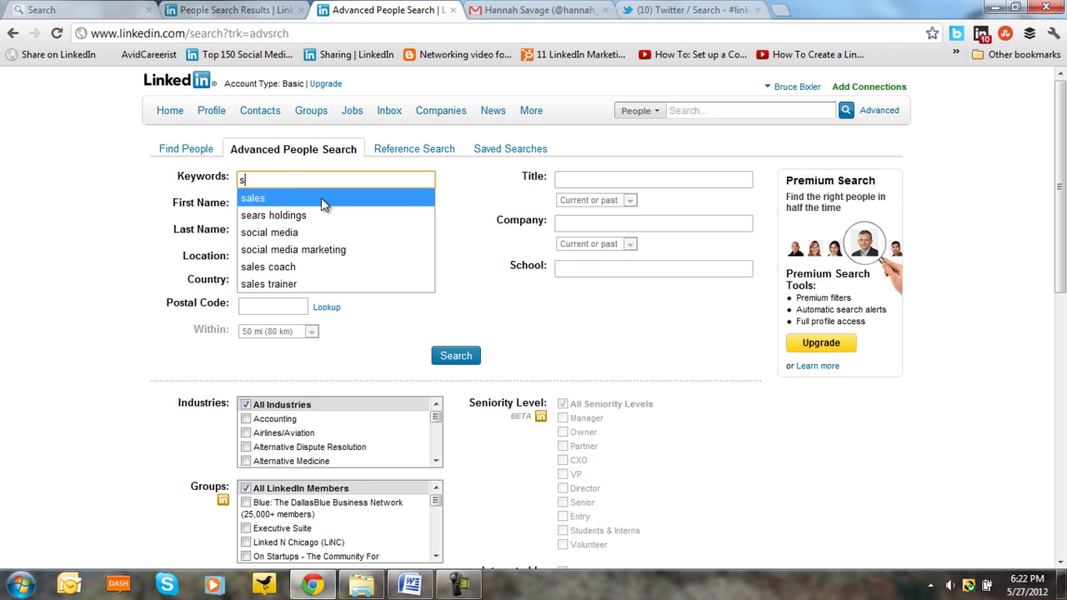
{"action": "type", "text": "ales"}
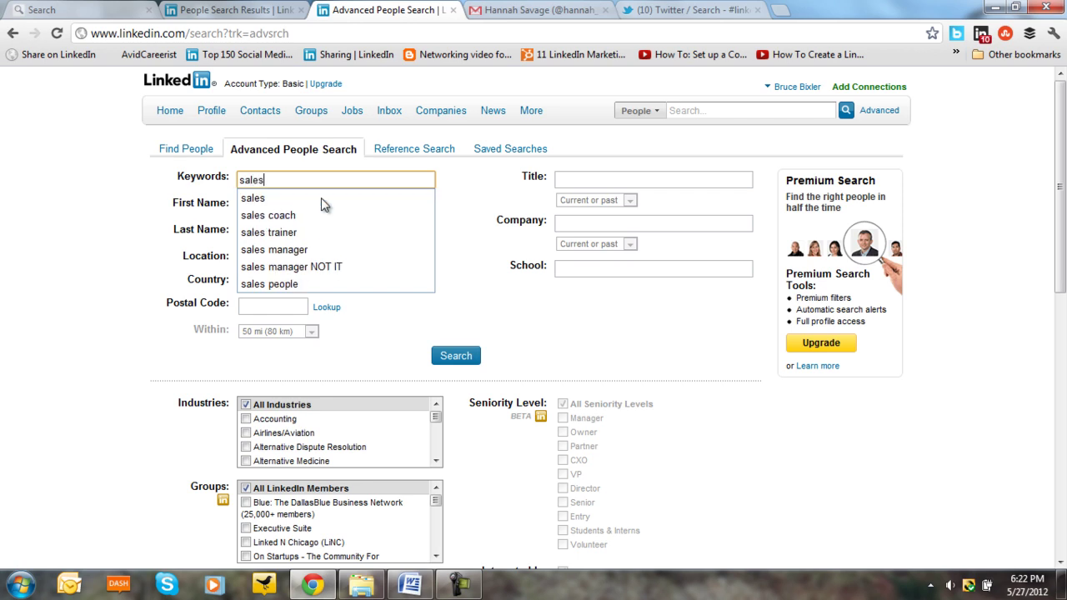
{"action": "type", "text": " manag"}
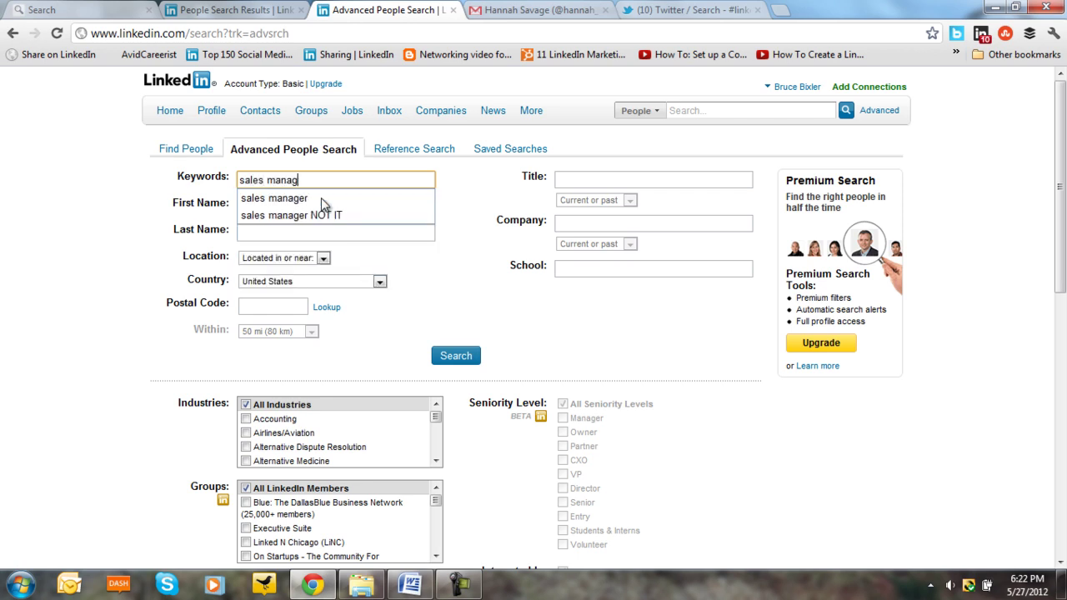
{"action": "type", "text": "er"}
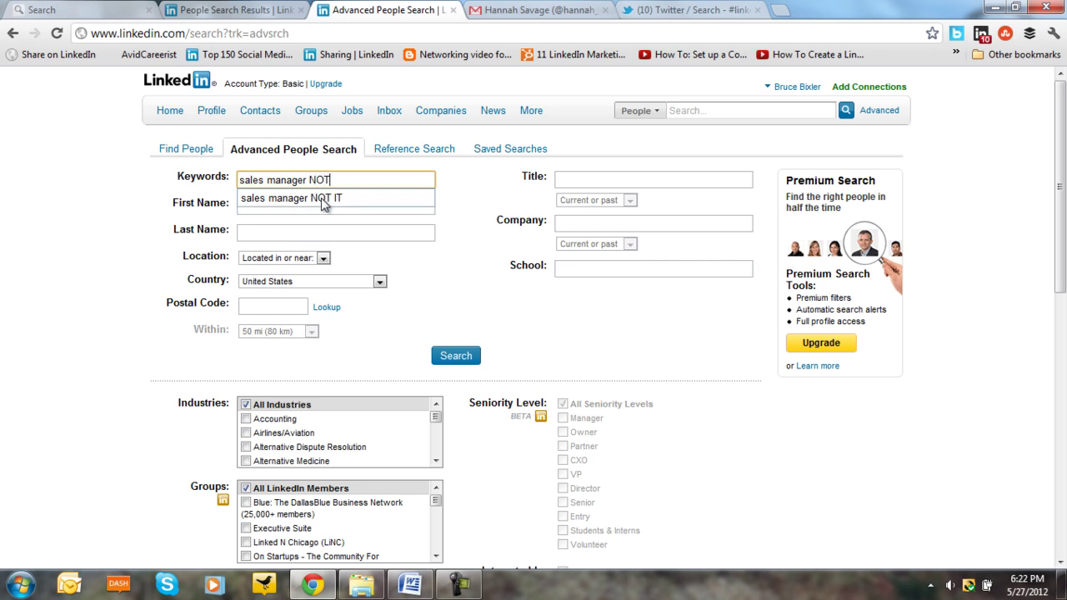
{"action": "type", "text": " NOT comp"}
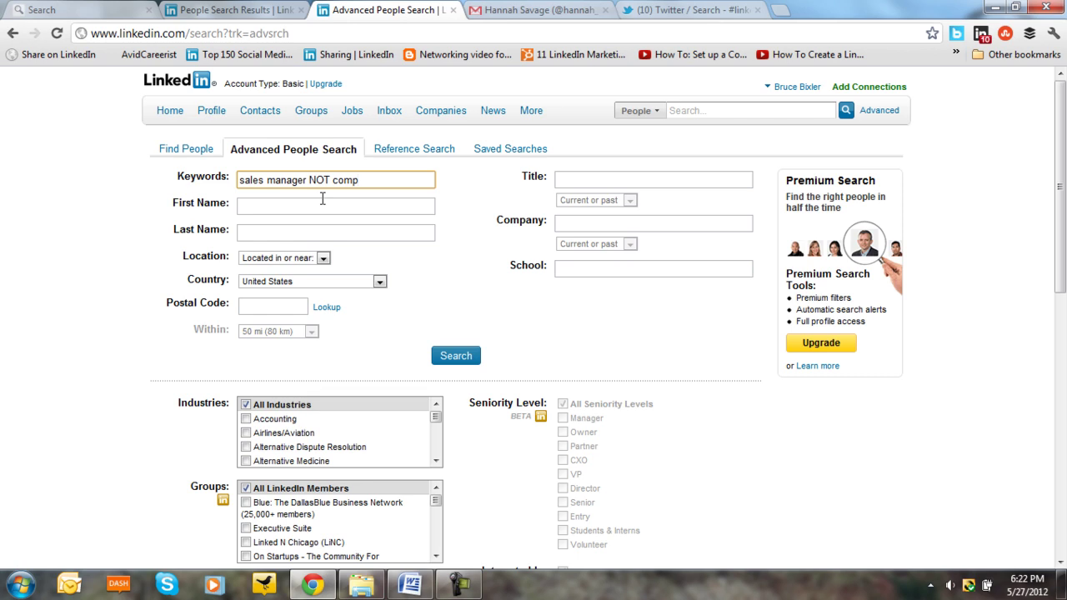
{"action": "type", "text": "uter"}
{"action": "left_click", "coordinate": [293, 305]}
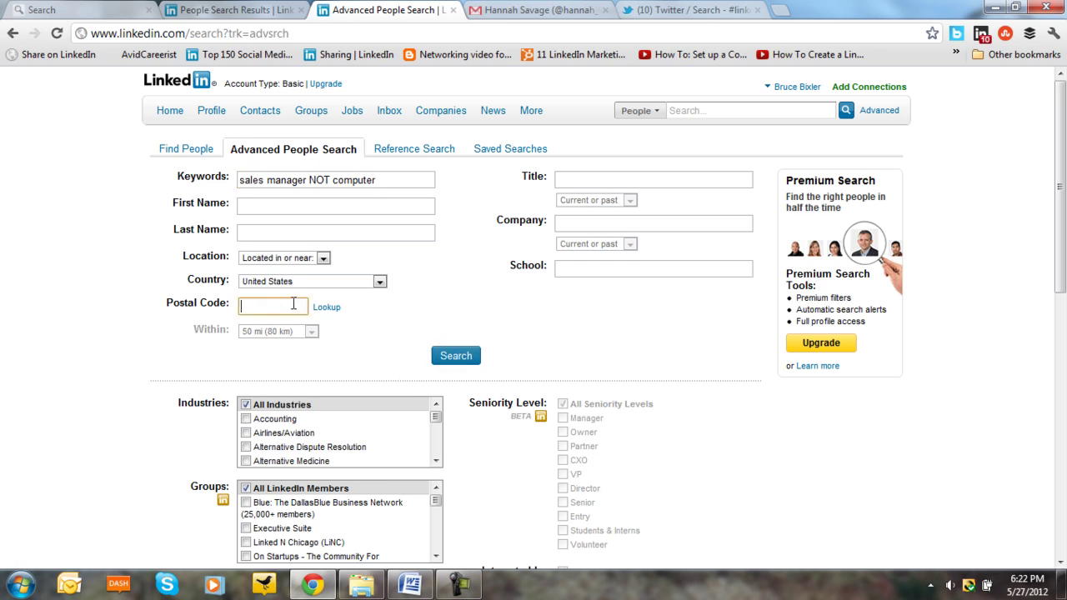
{"action": "type", "text": "6000"}
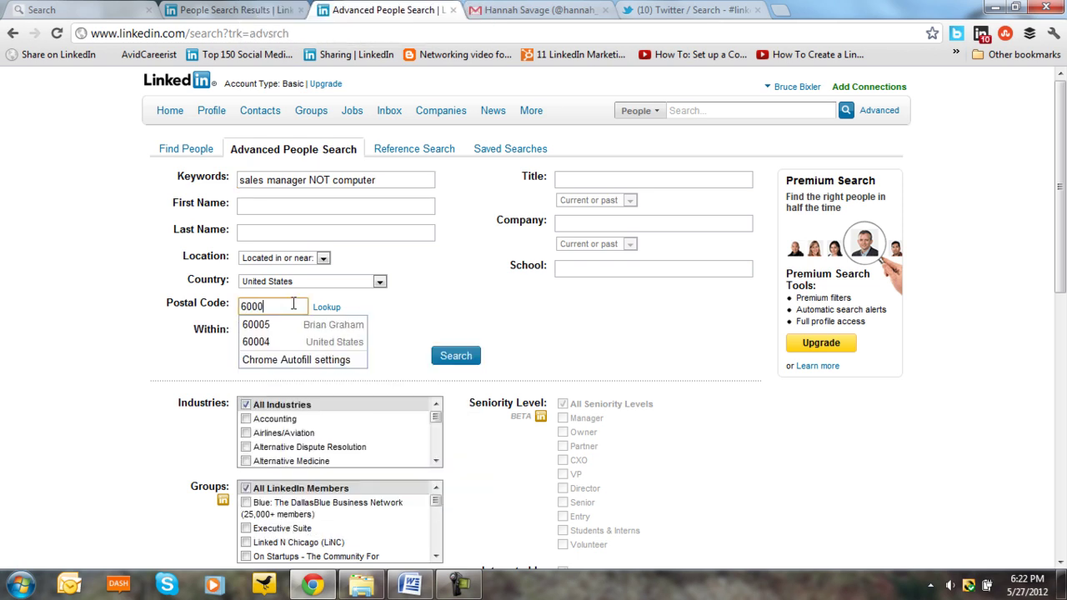
{"action": "type", "text": "4"}
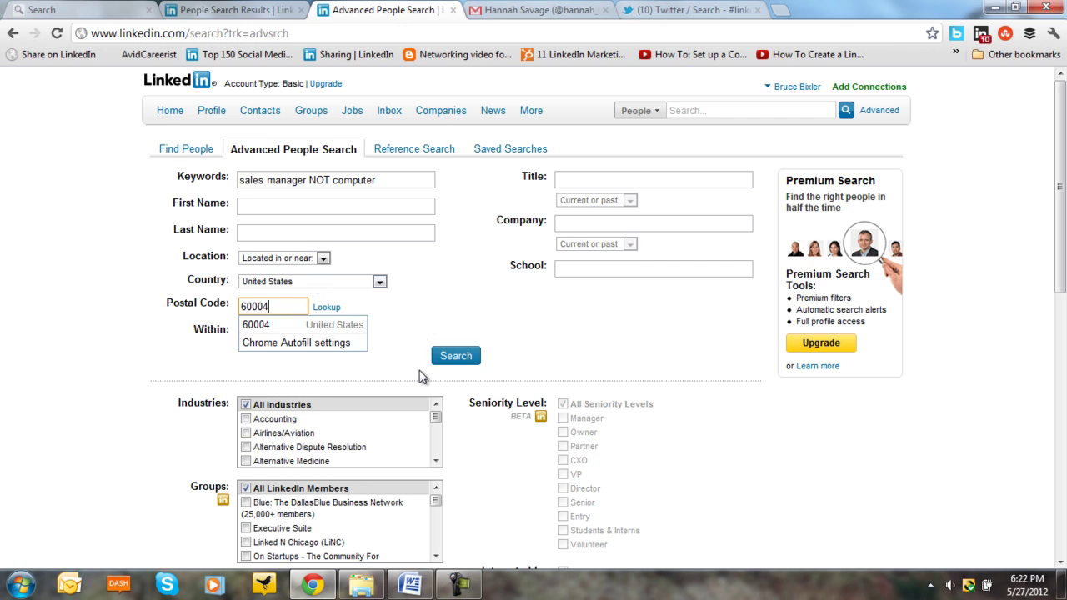
{"action": "left_click", "coordinate": [458, 356]}
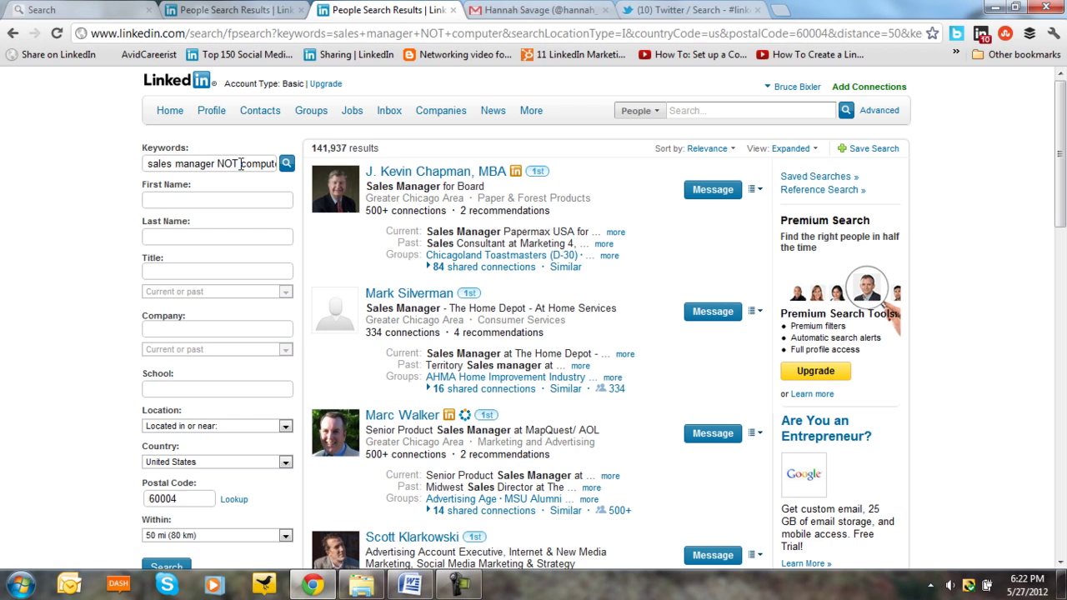
{"action": "left_click", "coordinate": [239, 164]}
{"action": "key", "text": "BackSpace"}
{"action": "key", "text": "BackSpace"}
{"action": "key", "text": "BackSpace"}
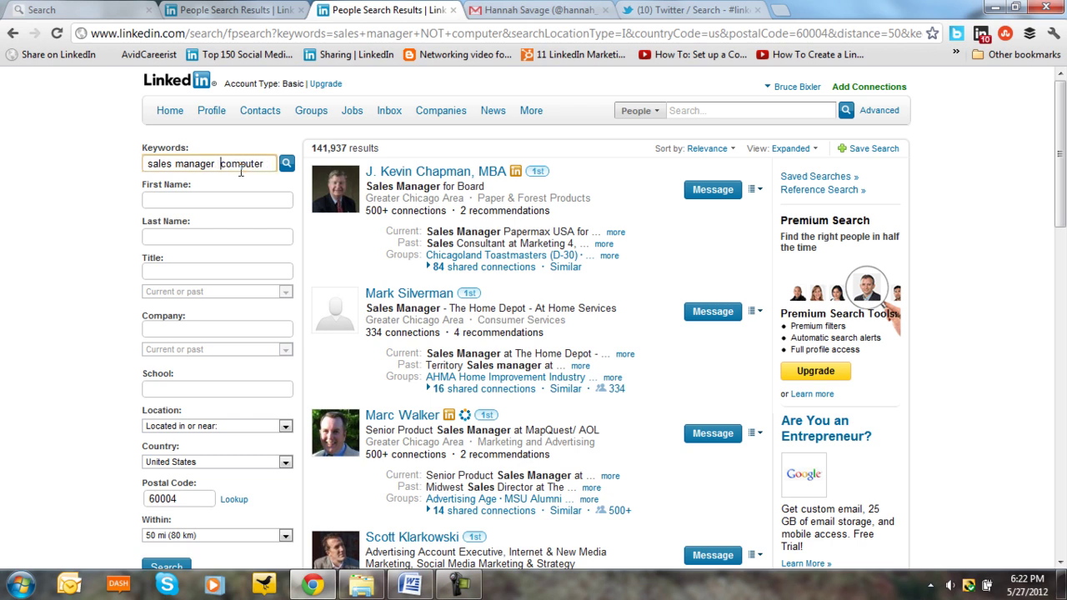
{"action": "type", "text": "-"}
{"action": "type", "text": "\""}
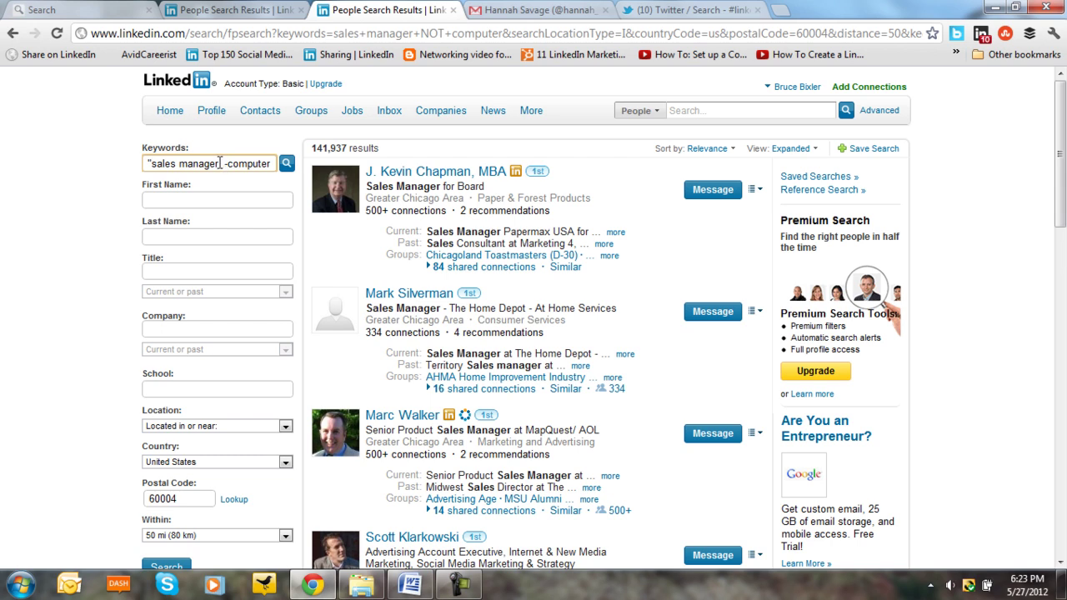
{"action": "left_click", "coordinate": [220, 163]}
{"action": "type", "text": "\""}
{"action": "scroll", "coordinate": [205, 429], "scroll_direction": "down", "scroll_amount": 1}
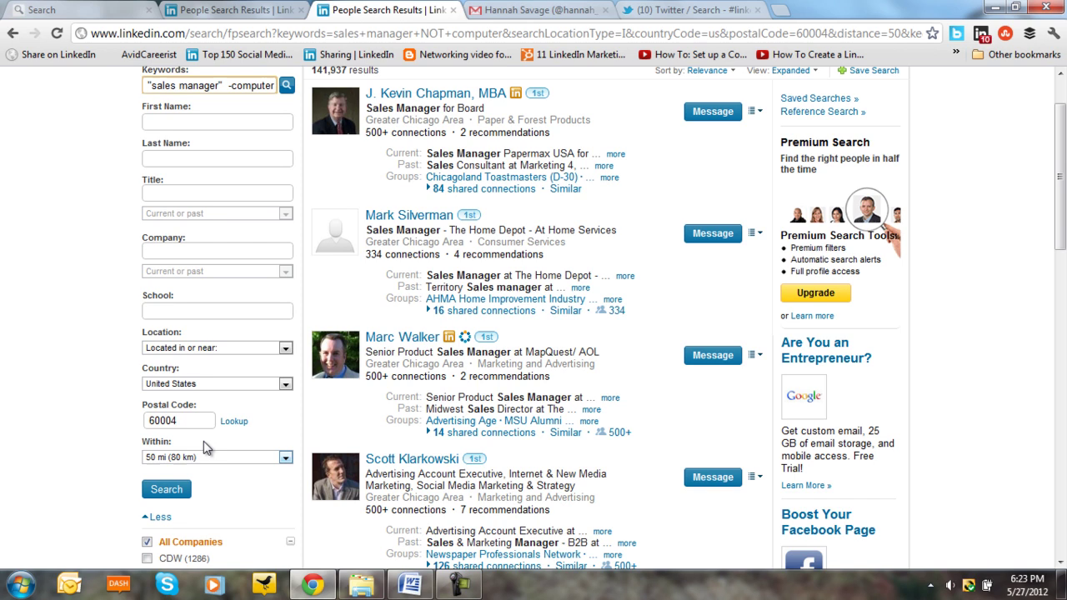
{"action": "left_click", "coordinate": [163, 491]}
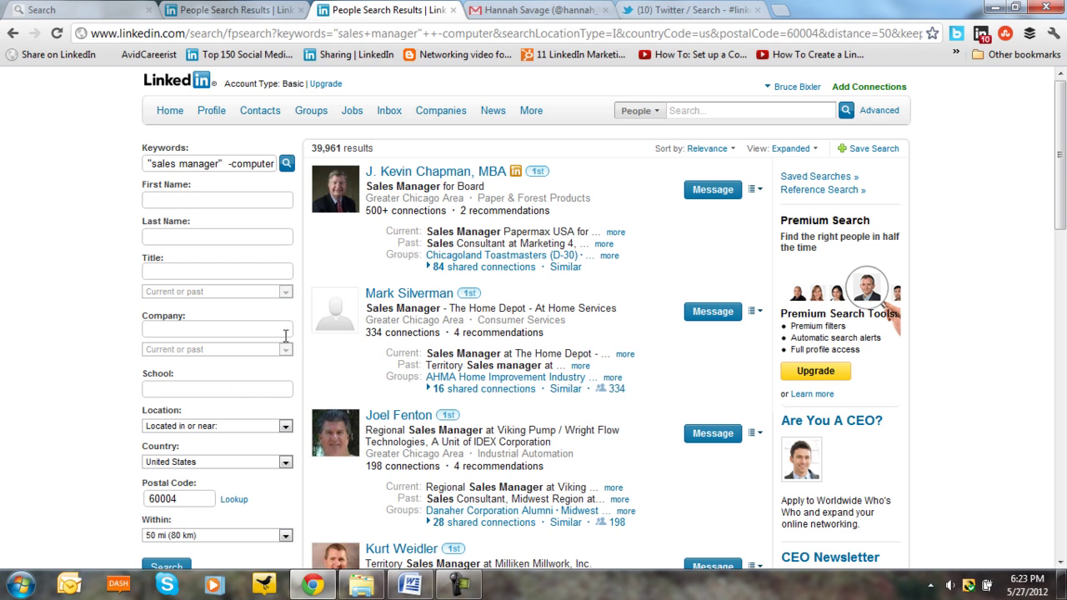
{"action": "scroll", "coordinate": [323, 315], "scroll_direction": "down", "scroll_amount": 1}
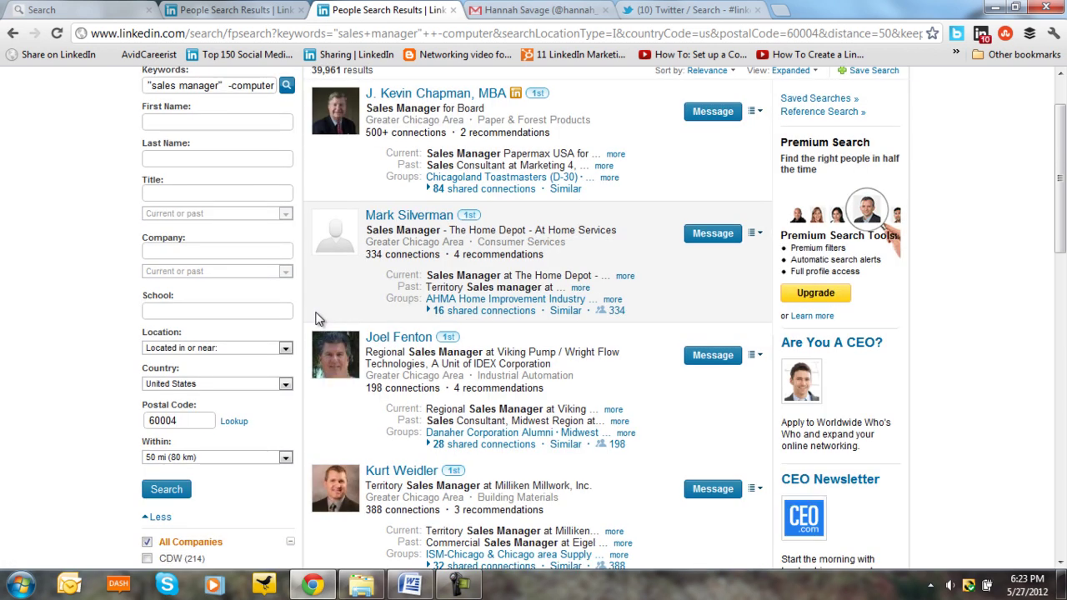
{"action": "scroll", "coordinate": [308, 318], "scroll_direction": "down", "scroll_amount": 2}
{"action": "scroll", "coordinate": [304, 322], "scroll_direction": "down", "scroll_amount": 2}
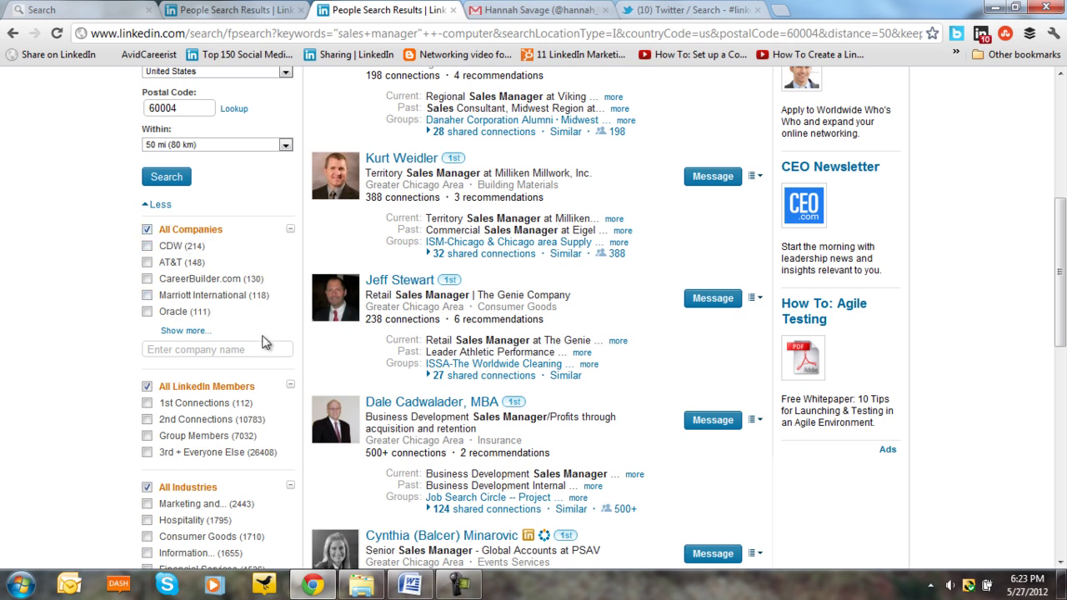
{"action": "scroll", "coordinate": [246, 402], "scroll_direction": "down", "scroll_amount": 2}
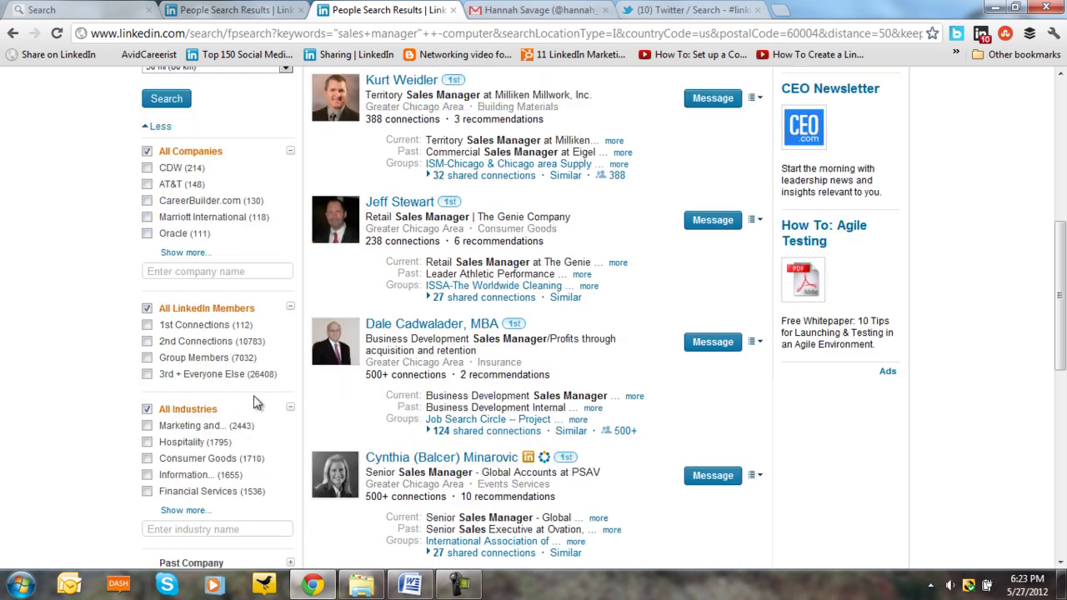
{"action": "scroll", "coordinate": [245, 394], "scroll_direction": "up", "scroll_amount": 8}
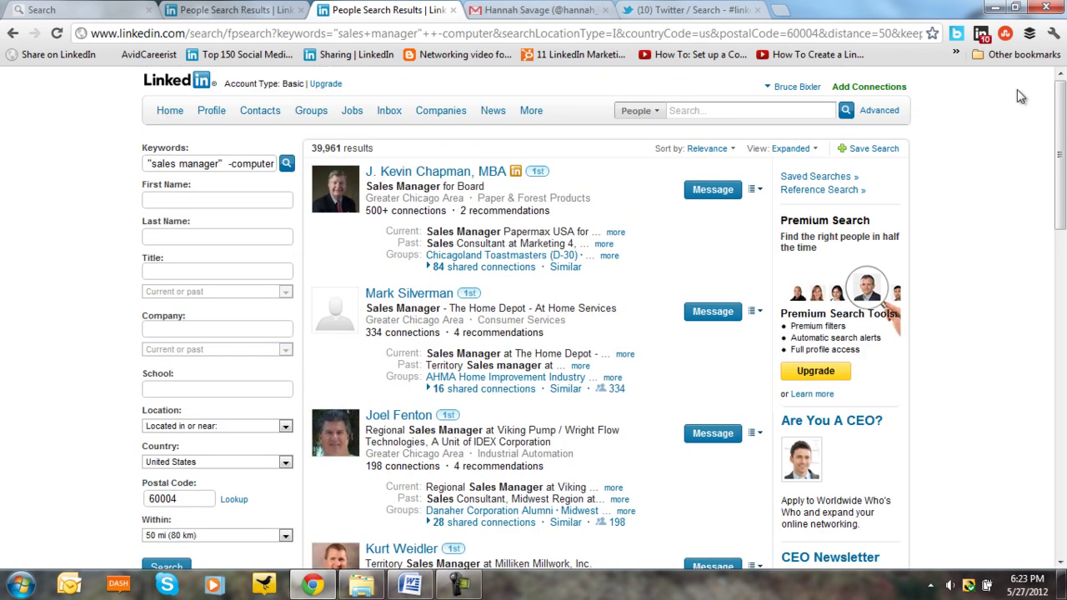
- Search 'sales manager or marketing manager' near 60004, correcting the misspelled 'markerting' first
{"action": "left_click", "coordinate": [869, 112]}
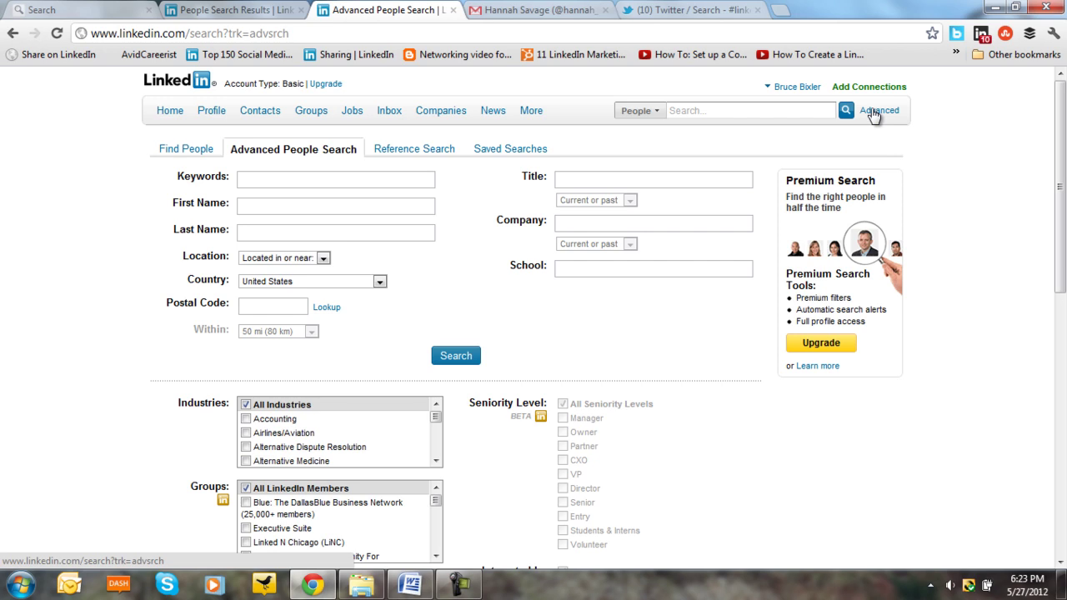
{"action": "left_click", "coordinate": [257, 182]}
{"action": "type", "text": "sal"}
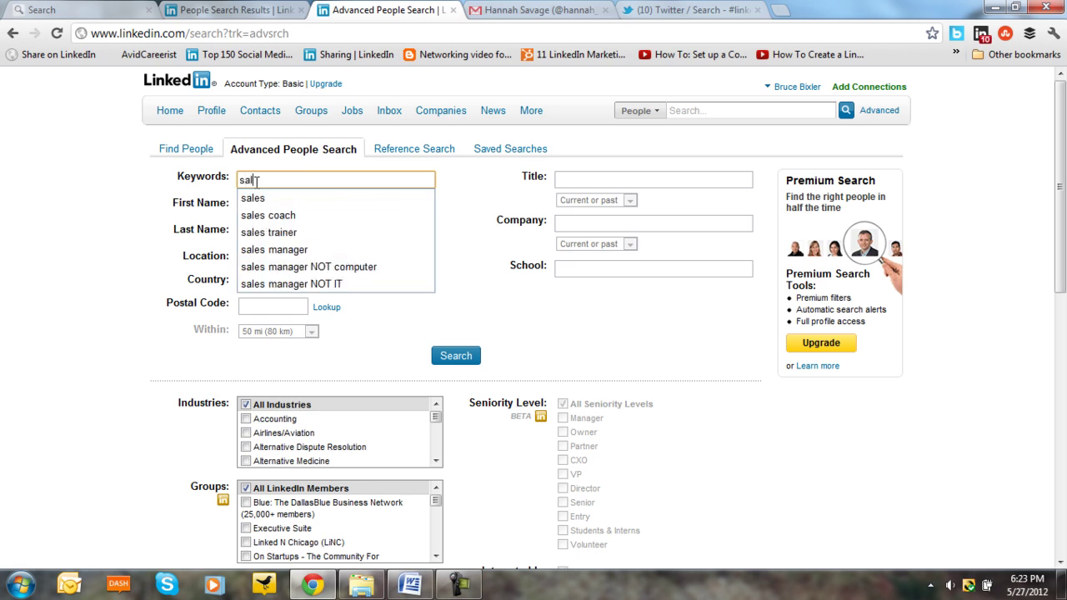
{"action": "type", "text": "es m"}
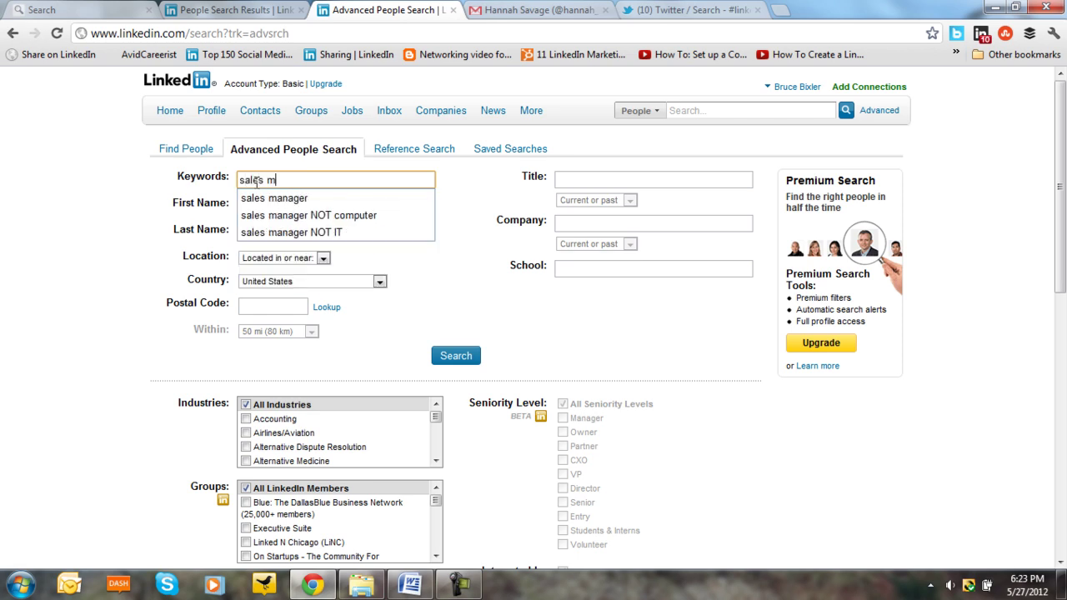
{"action": "type", "text": "anager or"}
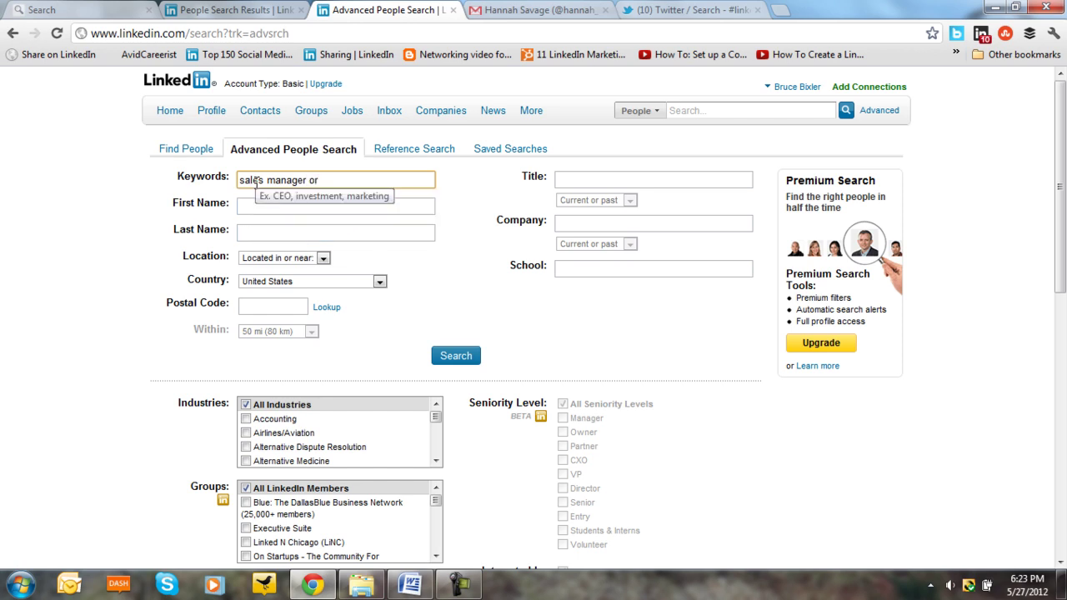
{"action": "type", "text": " marker"}
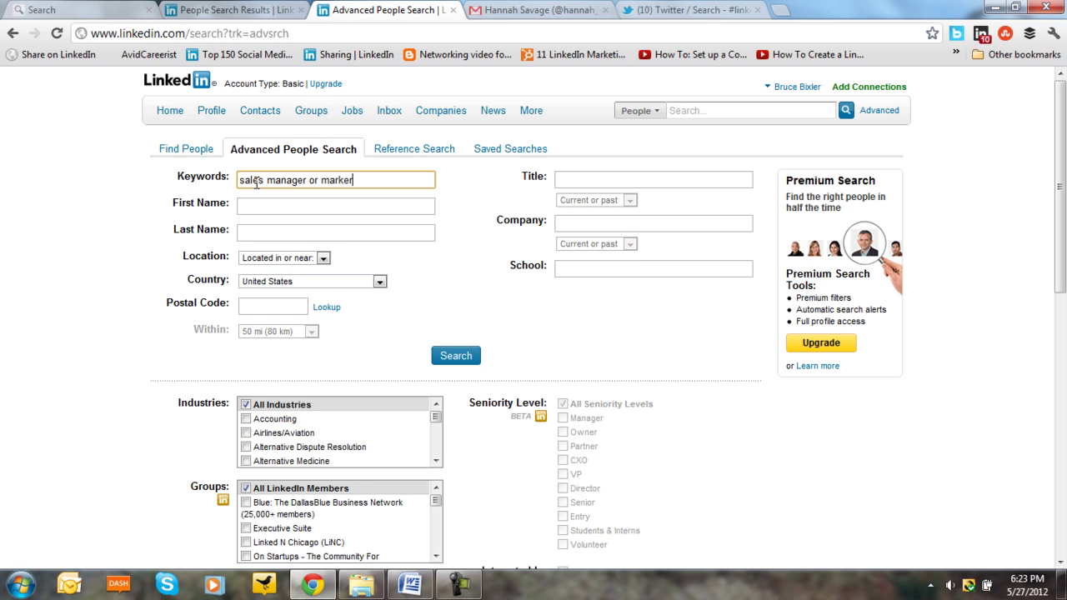
{"action": "type", "text": "ting manager"}
{"action": "right_click", "coordinate": [351, 185]}
{"action": "left_click", "coordinate": [351, 180]}
{"action": "key", "text": "BackSpace"}
{"action": "left_click", "coordinate": [265, 308]}
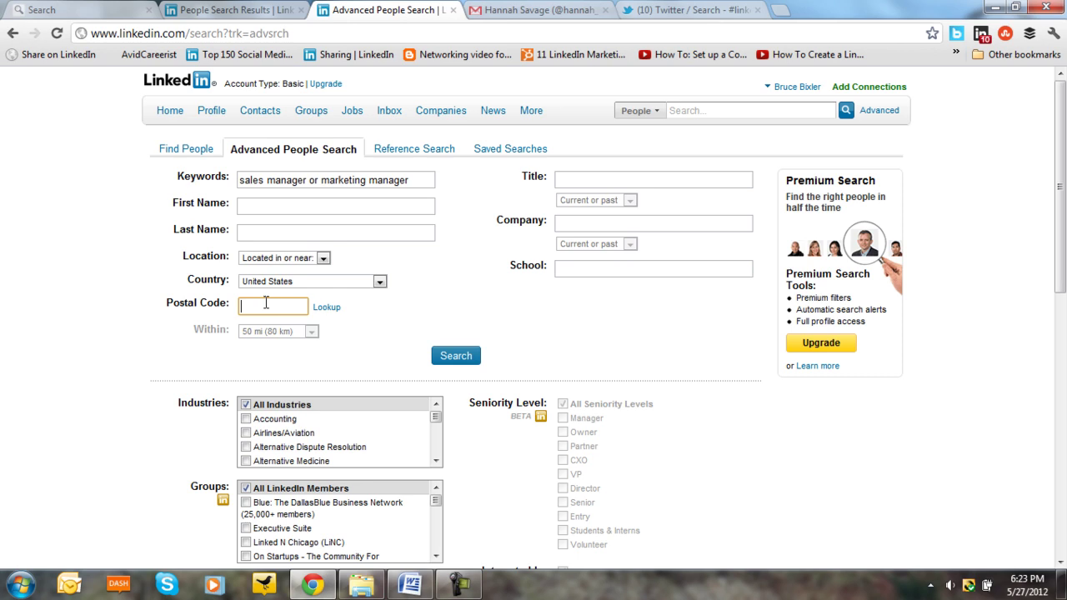
{"action": "type", "text": "60004"}
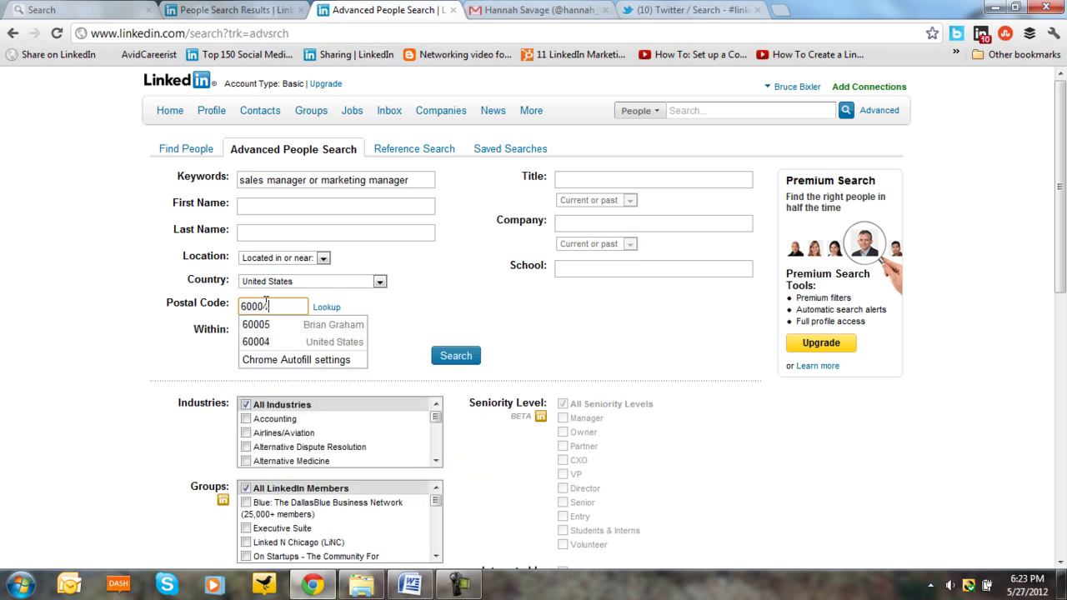
{"action": "left_click", "coordinate": [458, 357]}
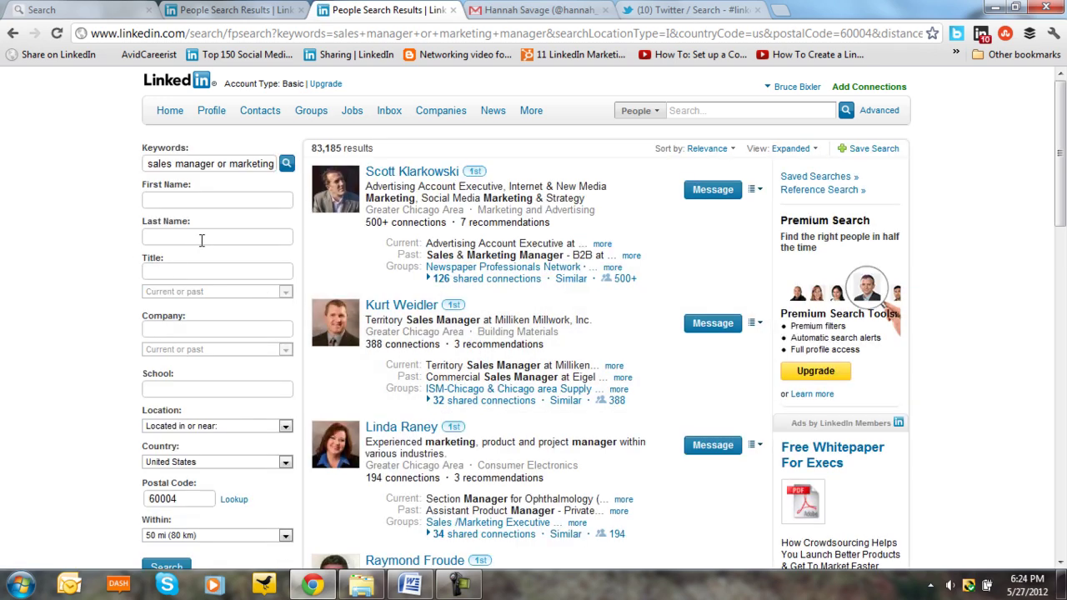
- Change lowercase 'or' to 'OR' in Keywords and rerun, raising results to 161,385
{"action": "left_click", "coordinate": [228, 161]}
{"action": "key", "text": "BackSpace"}
{"action": "key", "text": "BackSpace"}
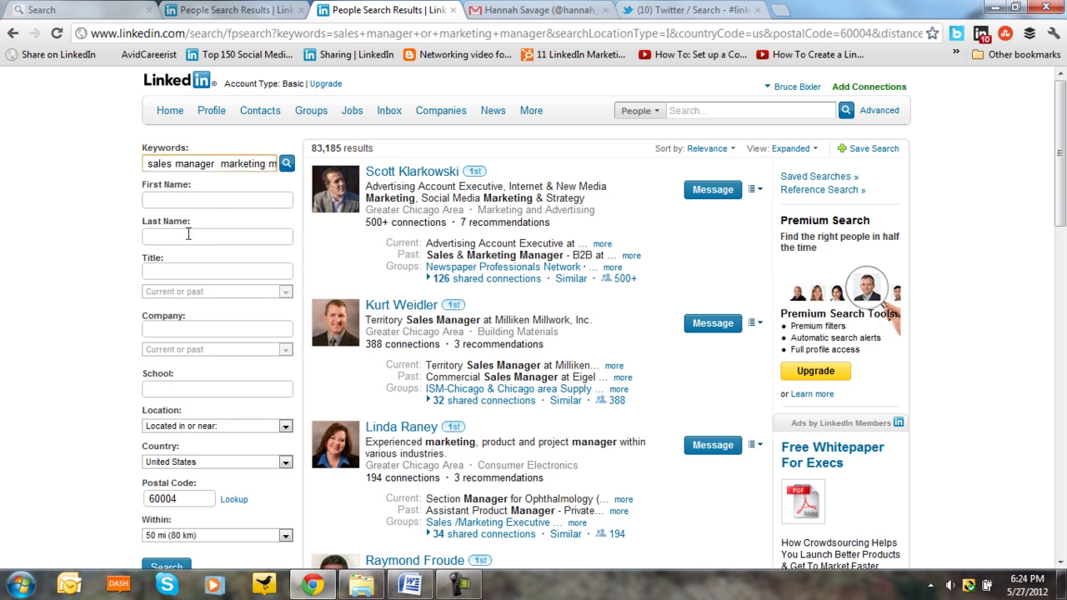
{"action": "type", "text": "OR"}
{"action": "scroll", "coordinate": [154, 477], "scroll_direction": "down", "scroll_amount": 2}
{"action": "left_click", "coordinate": [166, 490]}
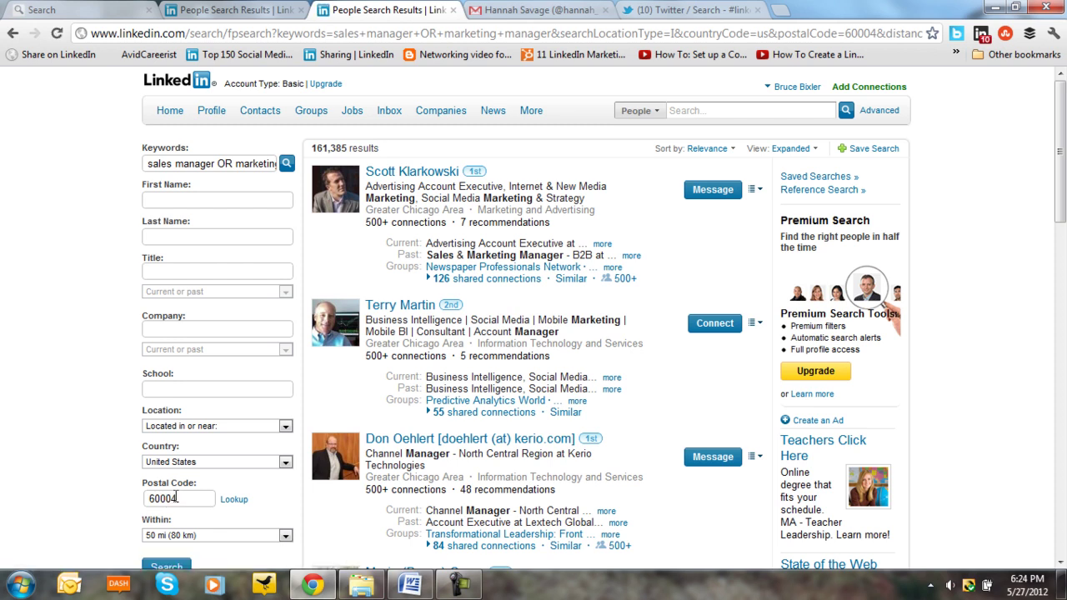
- Wrap "sales manager" and "marketing manager" in quotes and rerun the search, giving 59,333 results
{"action": "left_click", "coordinate": [146, 162]}
{"action": "type", "text": "\""}
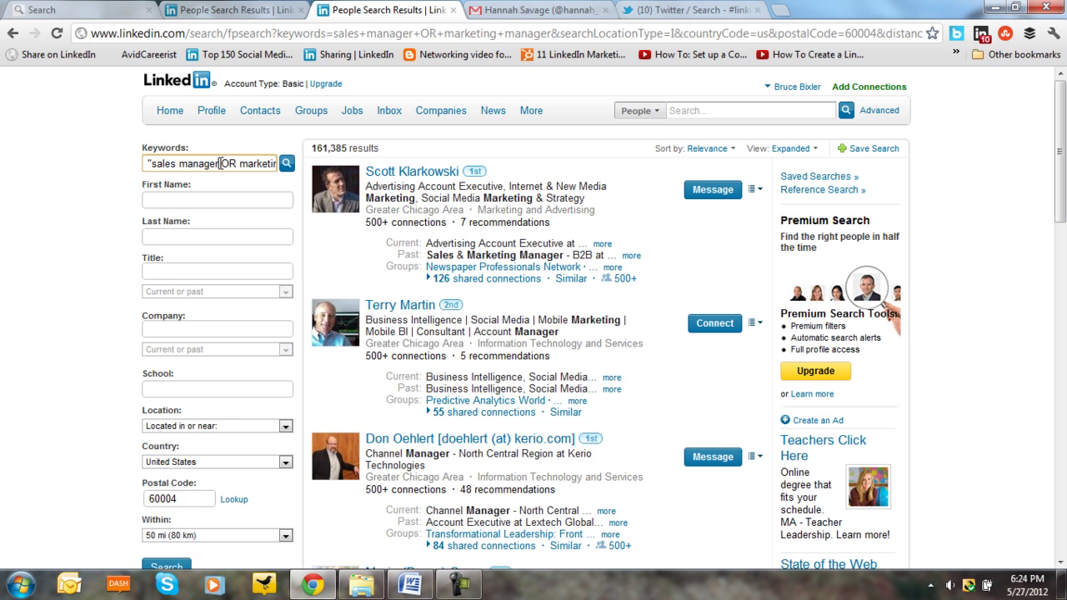
{"action": "left_click", "coordinate": [220, 163]}
{"action": "type", "text": "\""}
{"action": "left_click", "coordinate": [243, 163]}
{"action": "type", "text": "\""}
{"action": "key", "text": "Right"}
{"action": "key", "text": "Right"}
{"action": "key", "text": "Right"}
{"action": "key", "text": "Right"}
{"action": "key", "text": "Right"}
{"action": "key", "text": "Right"}
{"action": "key", "text": "Right"}
{"action": "key", "text": "Right"}
{"action": "key", "text": "Right"}
{"action": "key", "text": "Right"}
{"action": "key", "text": "Right"}
{"action": "key", "text": "Right"}
{"action": "key", "text": "Right"}
{"action": "key", "text": "Right"}
{"action": "key", "text": "Right"}
{"action": "key", "text": "Right"}
{"action": "key", "text": "Right"}
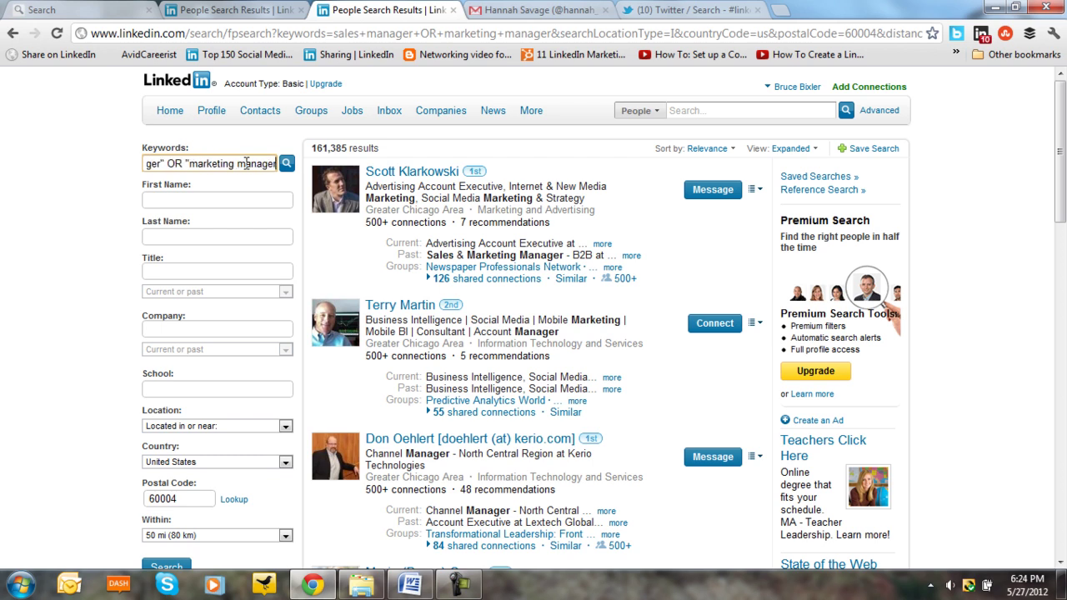
{"action": "key", "text": "Right"}
{"action": "key", "text": "Right"}
{"action": "scroll", "coordinate": [214, 305], "scroll_direction": "down", "scroll_amount": 2}
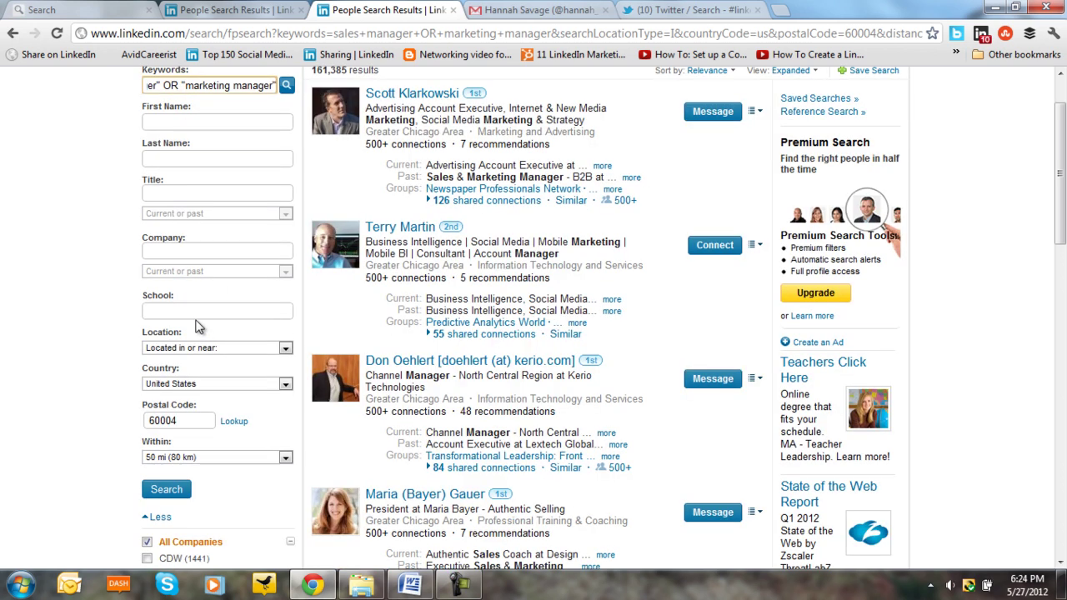
{"action": "left_click", "coordinate": [165, 418]}
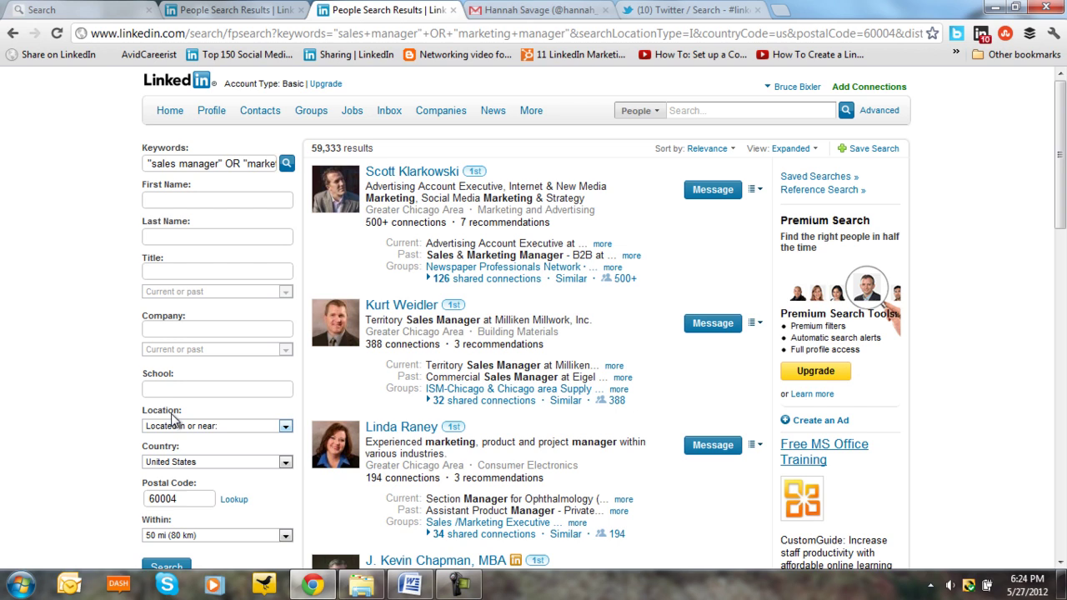
- Browse the quoted-phrase results, then open a blank Advanced People Search form
{"action": "scroll", "coordinate": [172, 419], "scroll_direction": "down", "scroll_amount": 4}
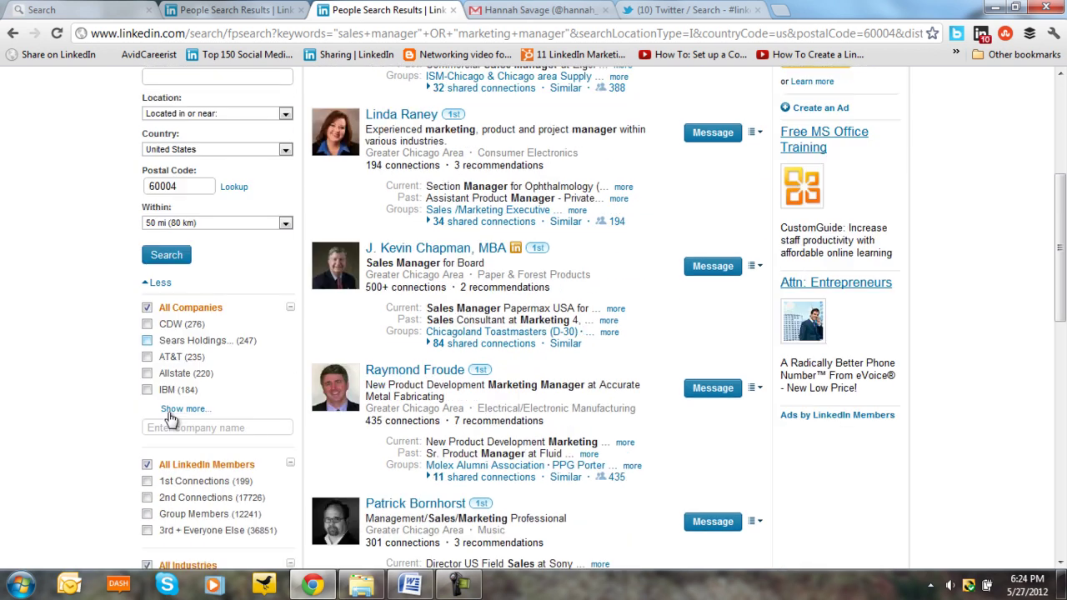
{"action": "scroll", "coordinate": [170, 418], "scroll_direction": "down", "scroll_amount": 2}
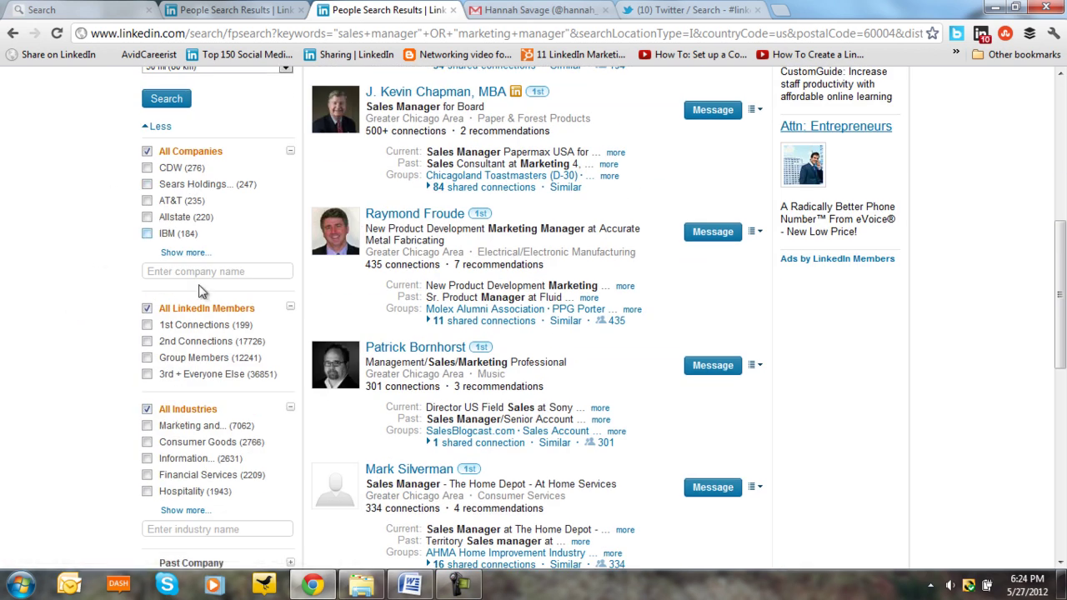
{"action": "scroll", "coordinate": [192, 352], "scroll_direction": "down", "scroll_amount": 1}
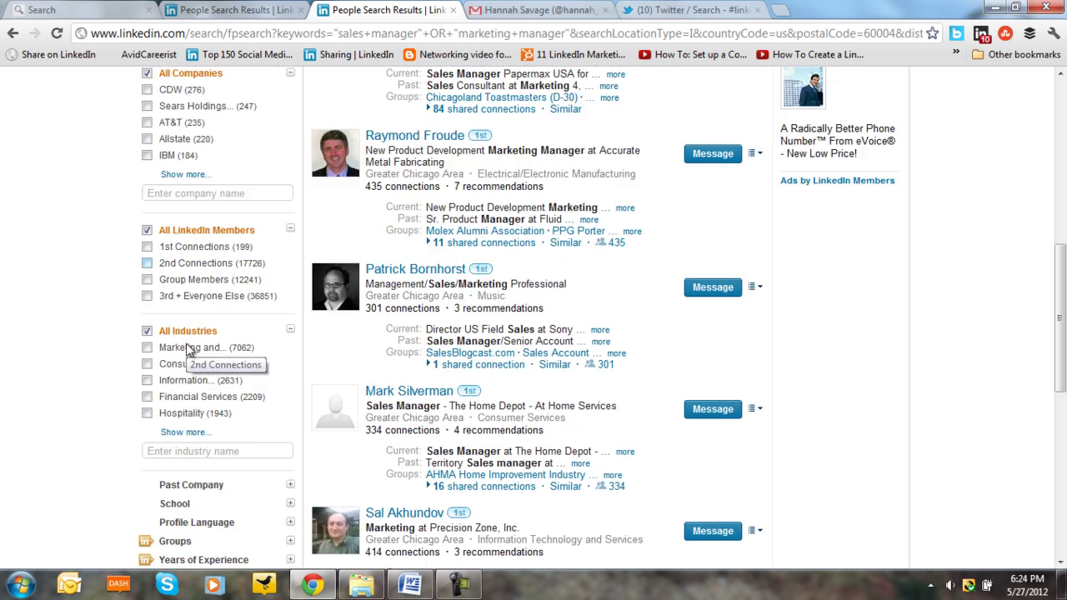
{"action": "scroll", "coordinate": [190, 350], "scroll_direction": "up", "scroll_amount": 7}
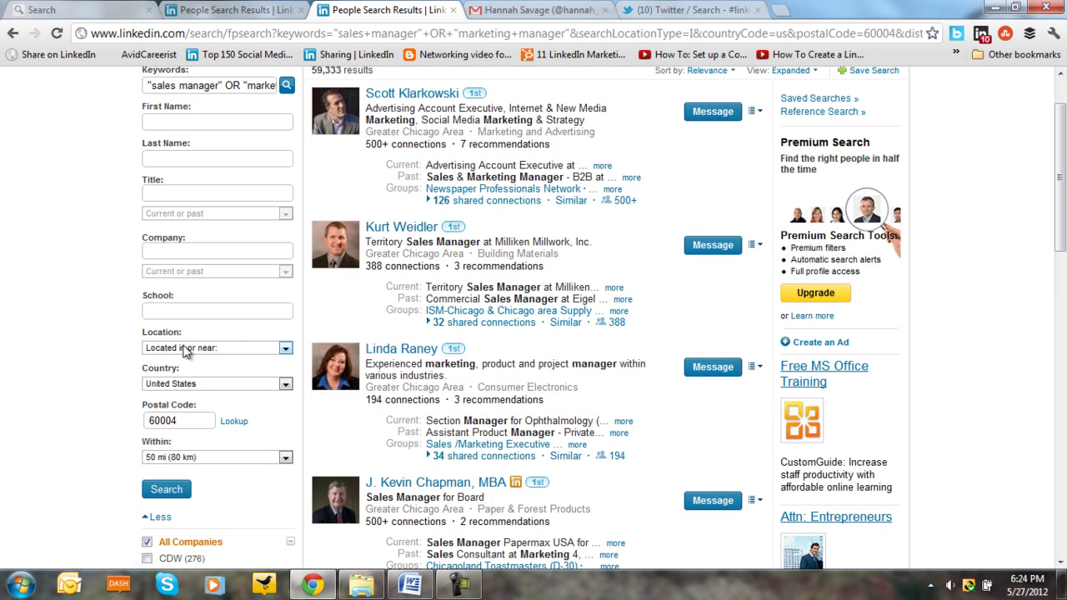
{"action": "scroll", "coordinate": [179, 350], "scroll_direction": "up", "scroll_amount": 1}
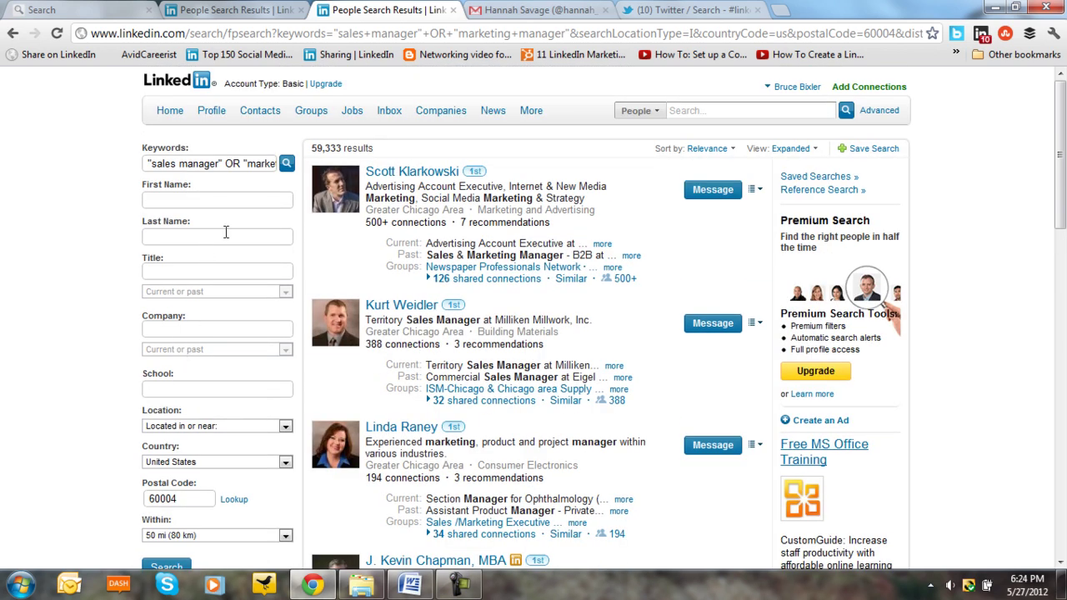
{"action": "left_click", "coordinate": [874, 117]}
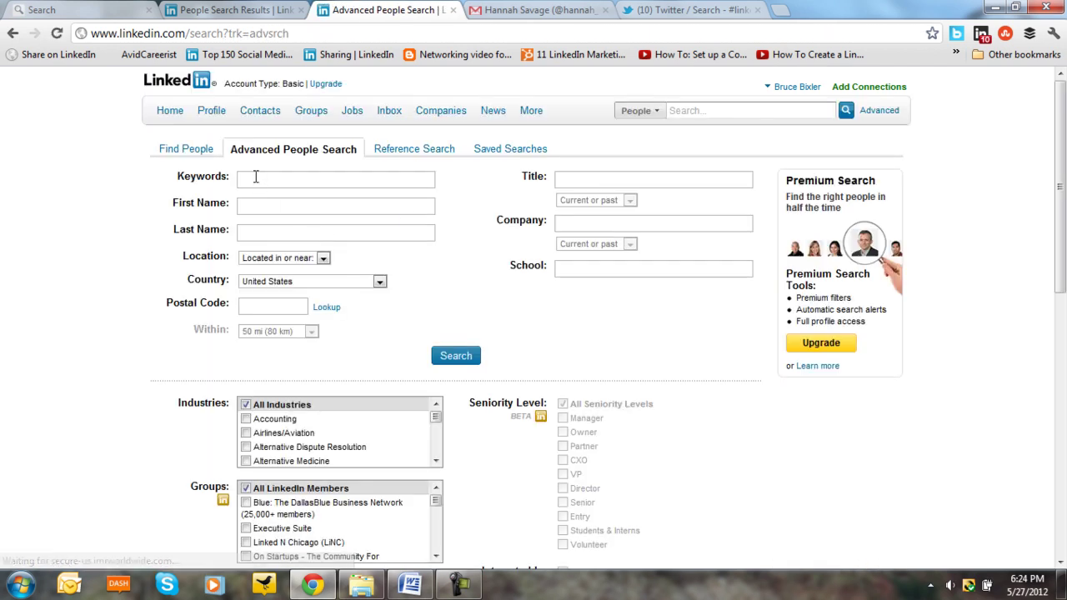
- Replace the Title with 'Manager AND director' and search near postal code 60004, getting 56,596 results
{"action": "left_click", "coordinate": [258, 178]}
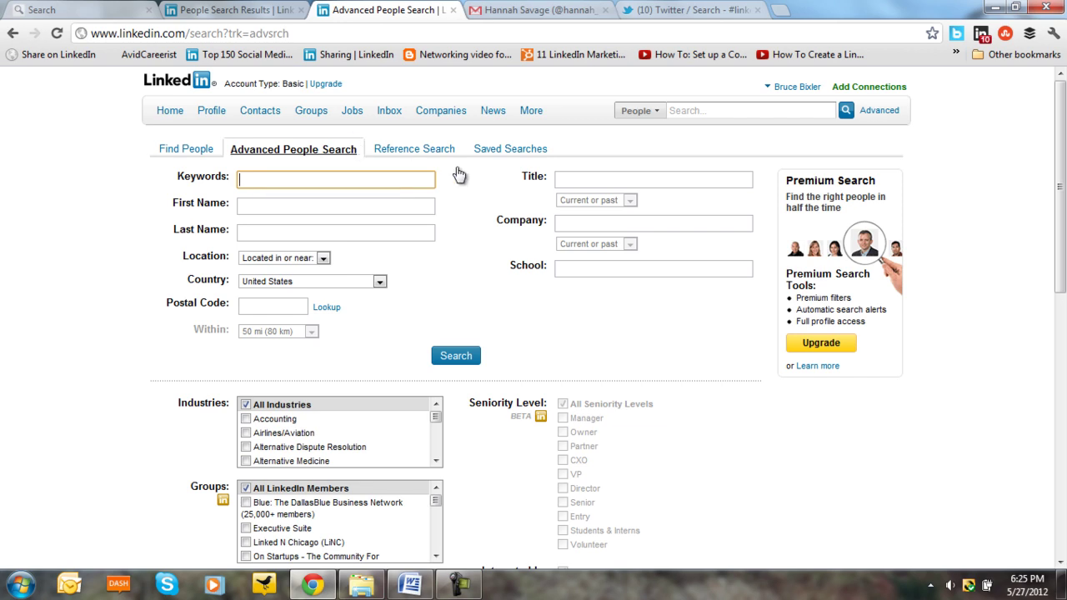
{"action": "left_click", "coordinate": [584, 180]}
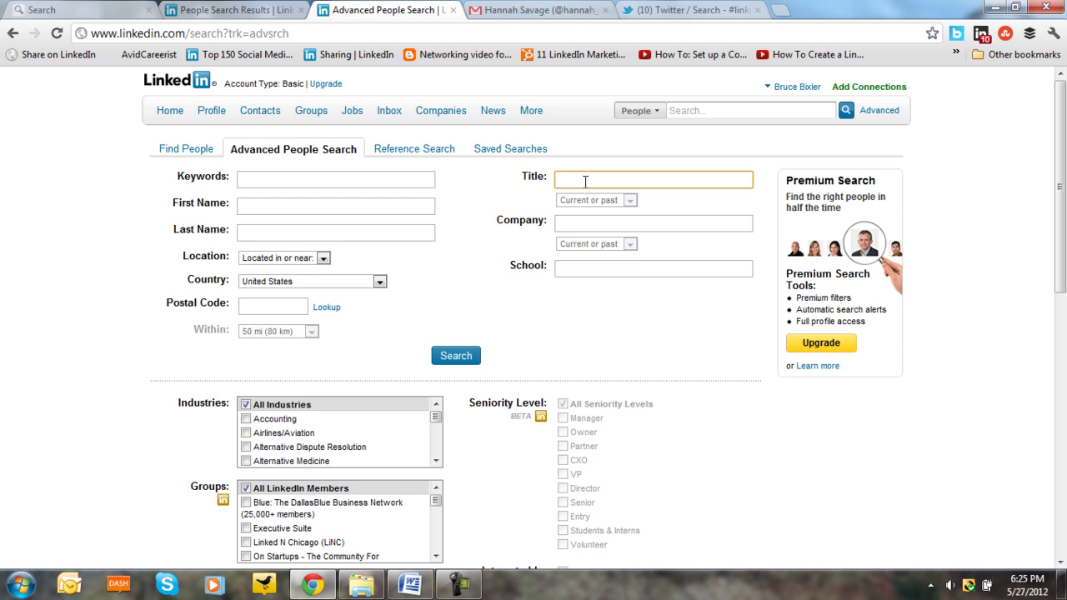
{"action": "type", "text": "VP"}
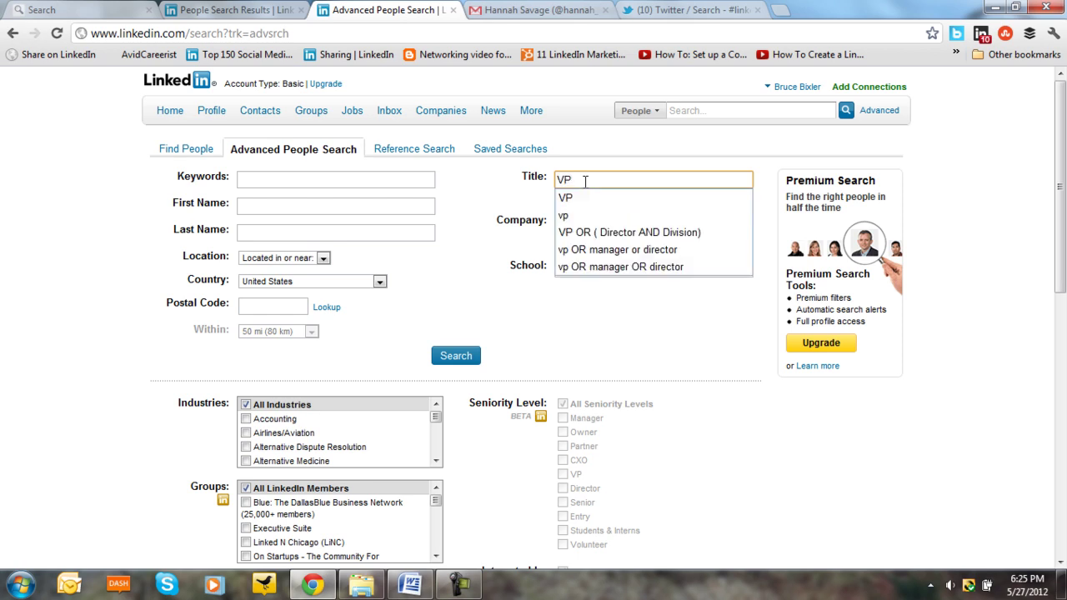
{"action": "key", "text": "BackSpace"}
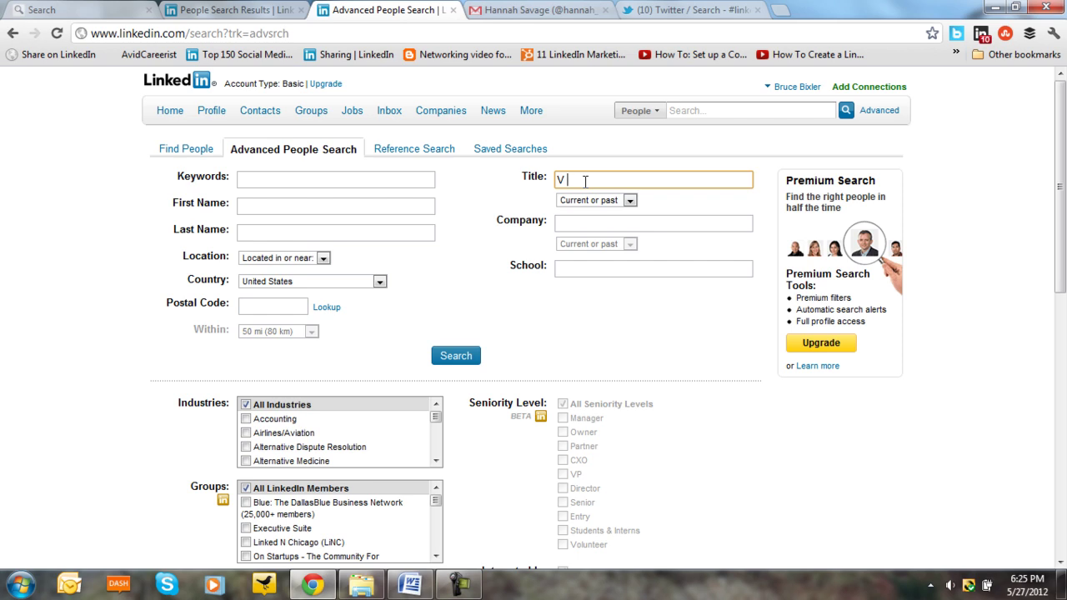
{"action": "key", "text": "BackSpace"}
{"action": "key", "text": "BackSpace"}
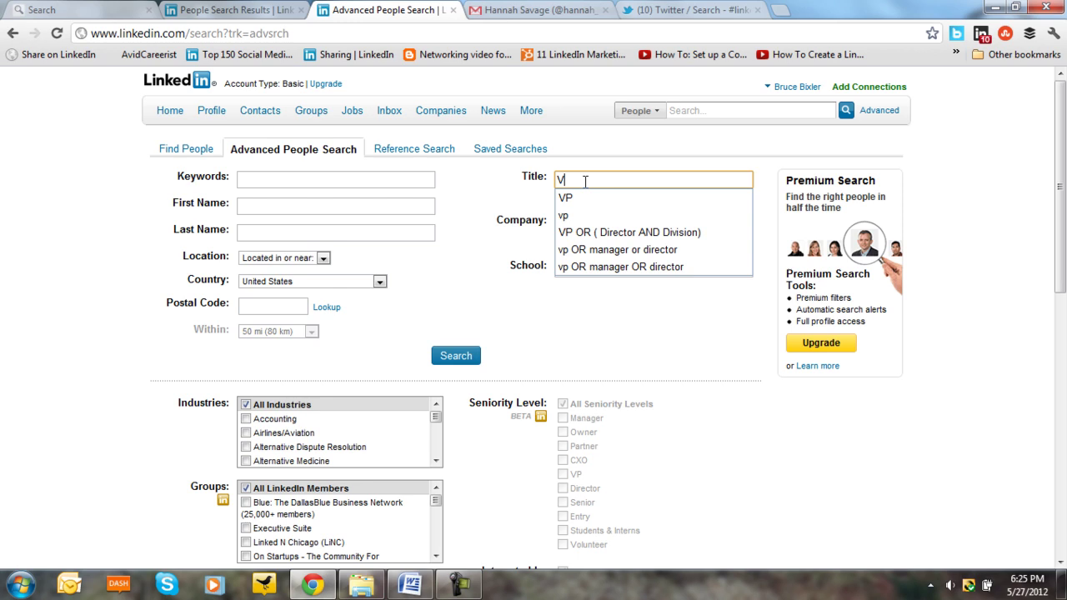
{"action": "type", "text": "Mana"}
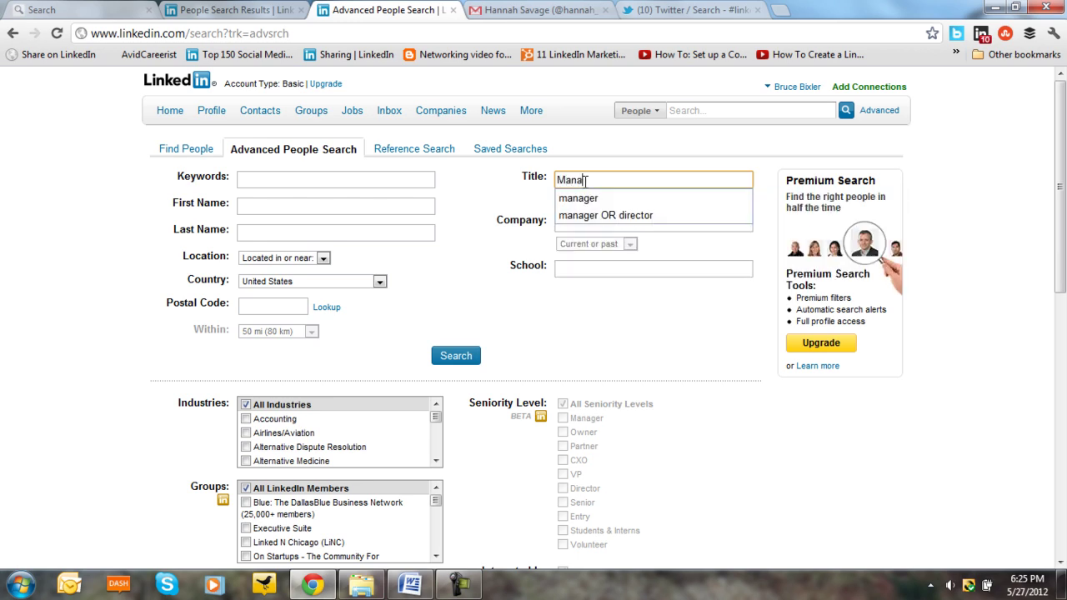
{"action": "type", "text": "ger "}
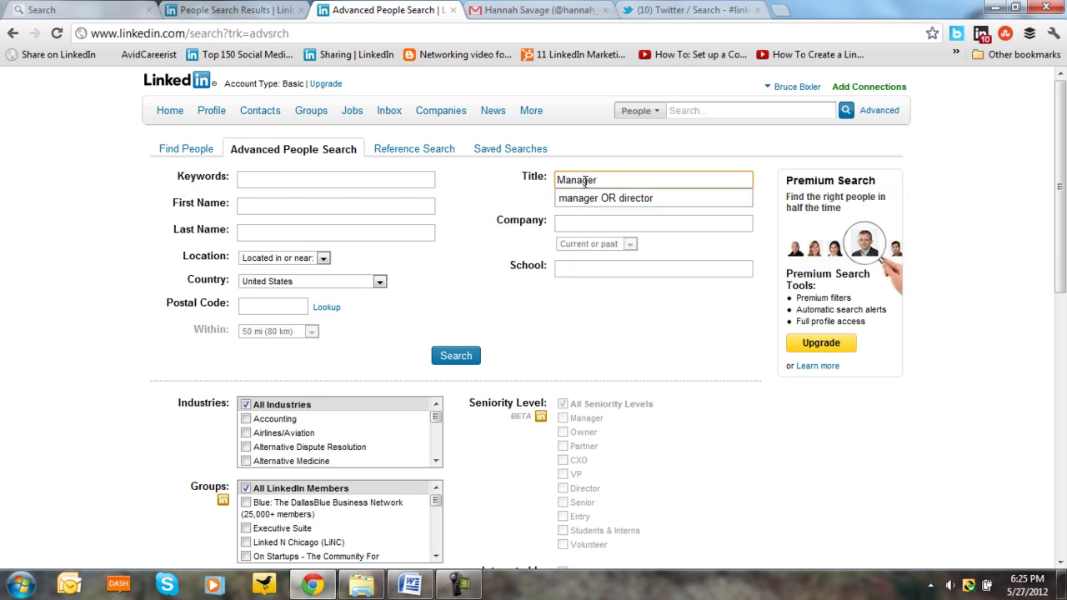
{"action": "type", "text": "AND"}
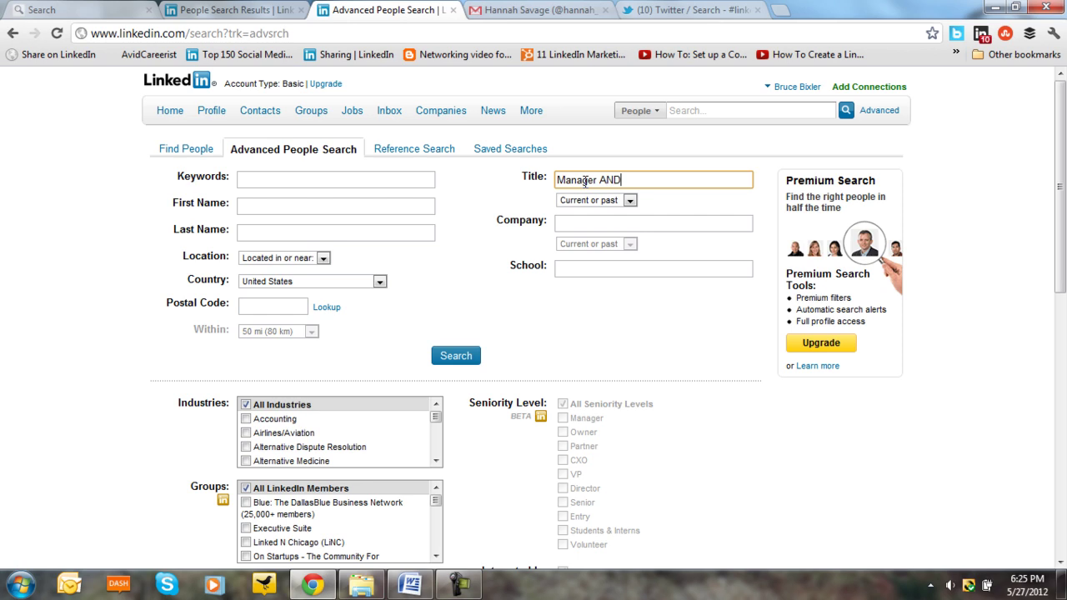
{"action": "type", "text": " director"}
{"action": "left_click", "coordinate": [262, 303]}
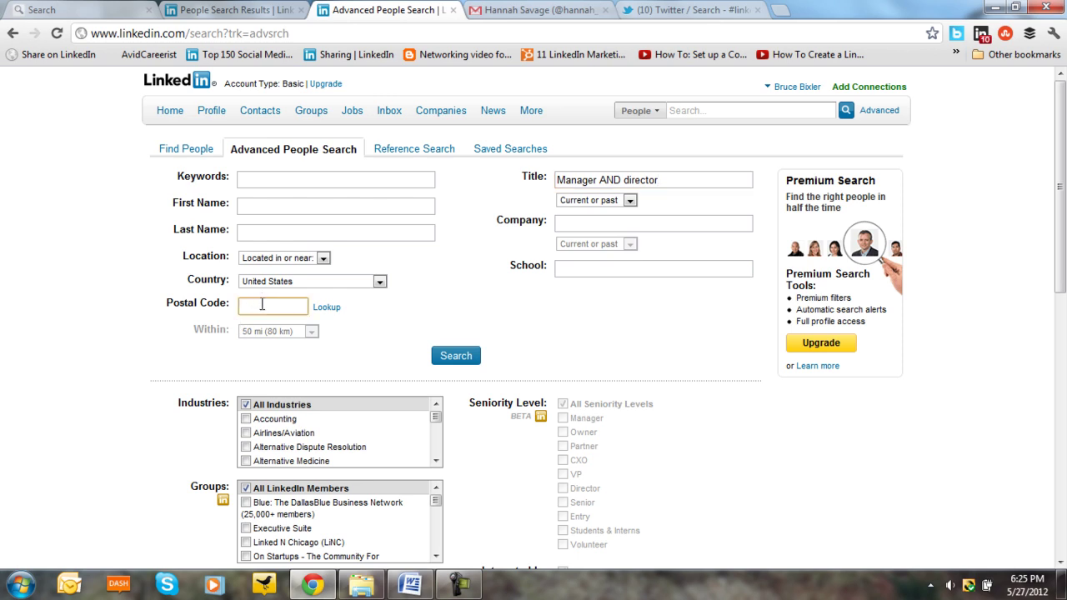
{"action": "type", "text": "60004"}
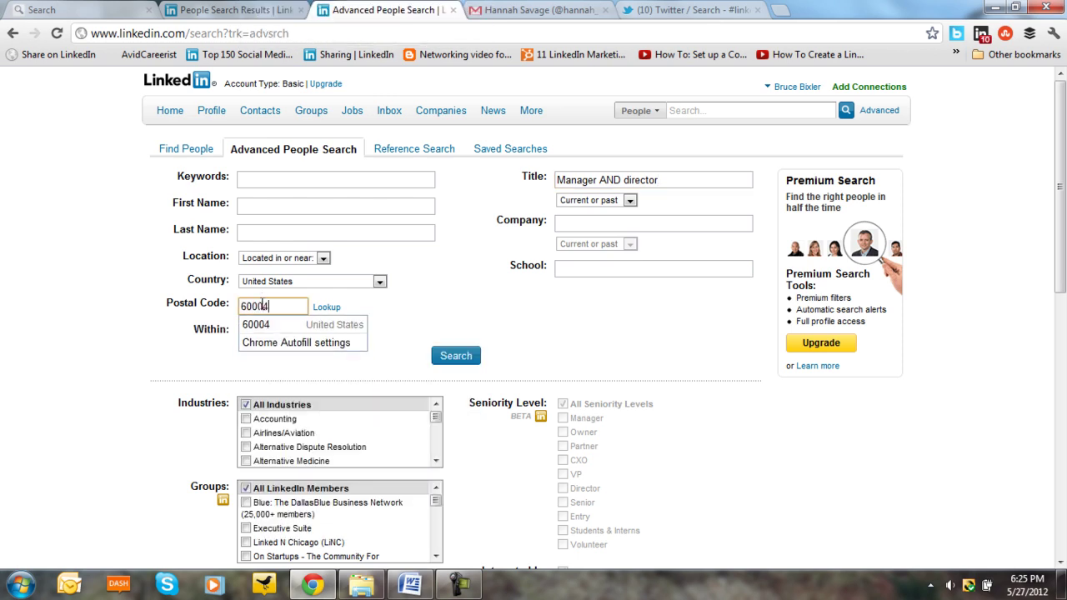
{"action": "left_click", "coordinate": [457, 358]}
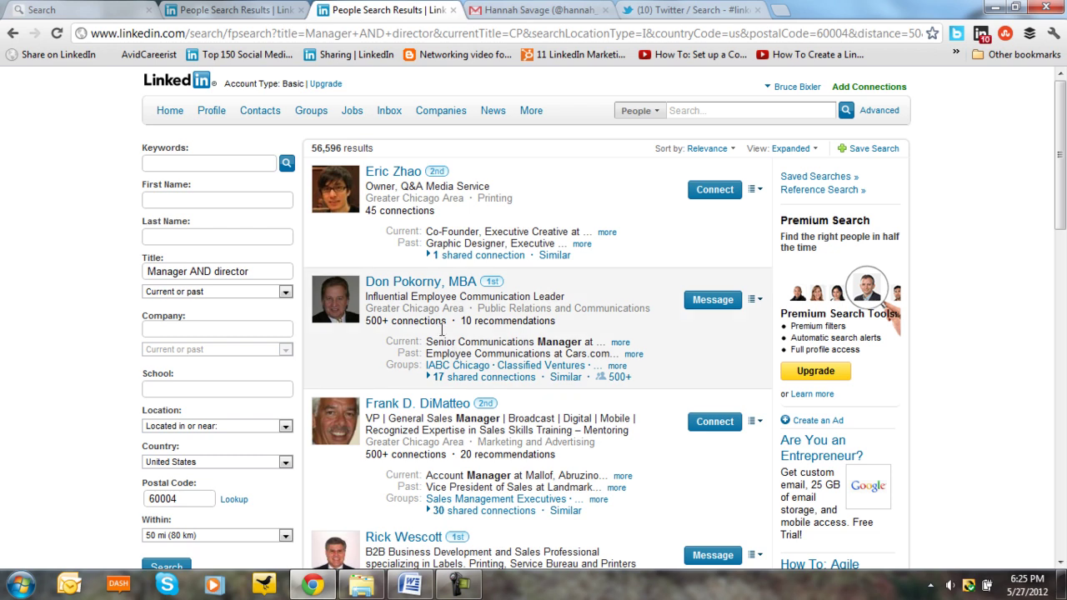
- Scroll through the Manager AND director results, then return to a blank Advanced People Search form
{"action": "scroll", "coordinate": [352, 286], "scroll_direction": "down", "scroll_amount": 2}
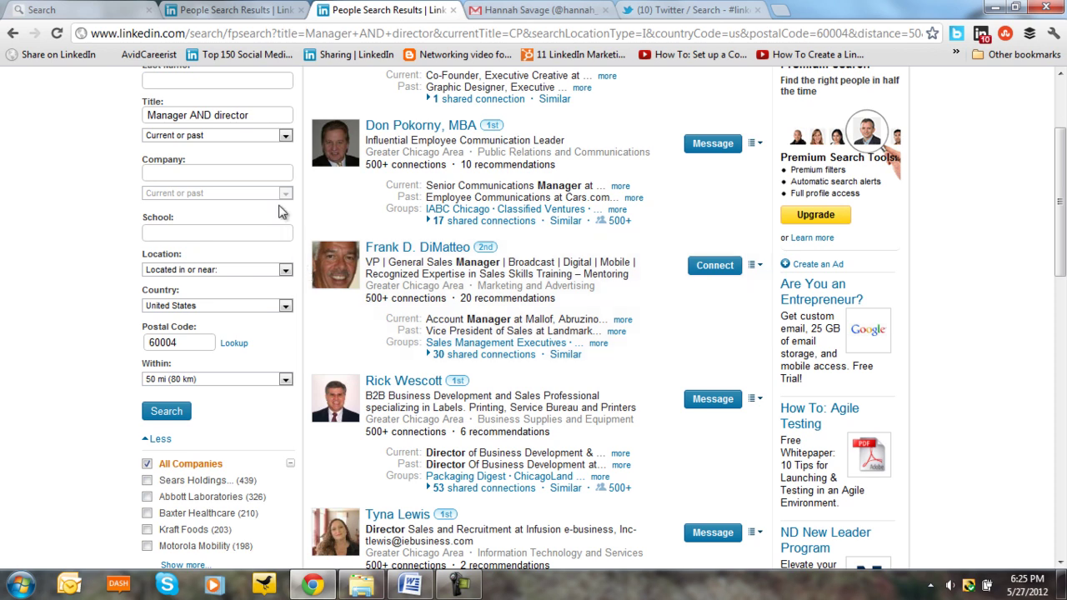
{"action": "scroll", "coordinate": [280, 210], "scroll_direction": "up", "scroll_amount": 2}
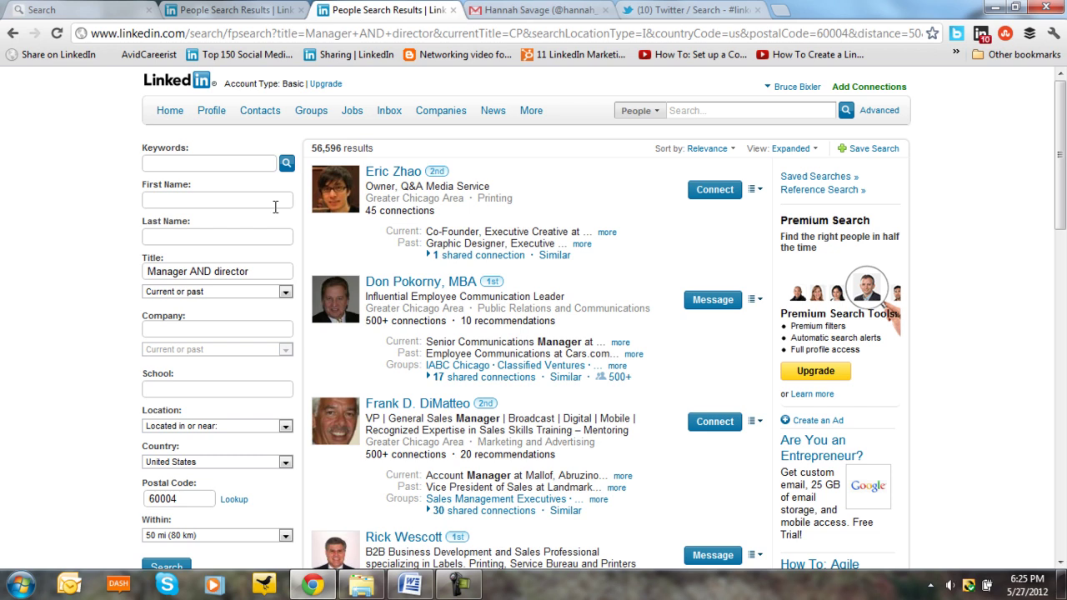
{"action": "scroll", "coordinate": [275, 209], "scroll_direction": "down", "scroll_amount": 3}
{"action": "scroll", "coordinate": [269, 214], "scroll_direction": "down", "scroll_amount": 3}
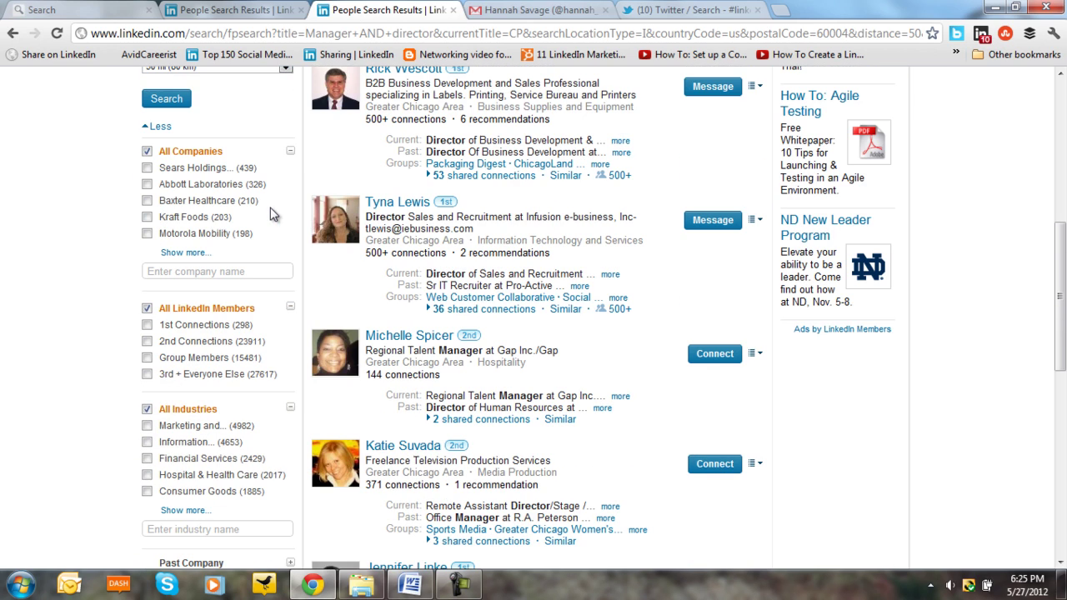
{"action": "scroll", "coordinate": [269, 214], "scroll_direction": "down", "scroll_amount": 2}
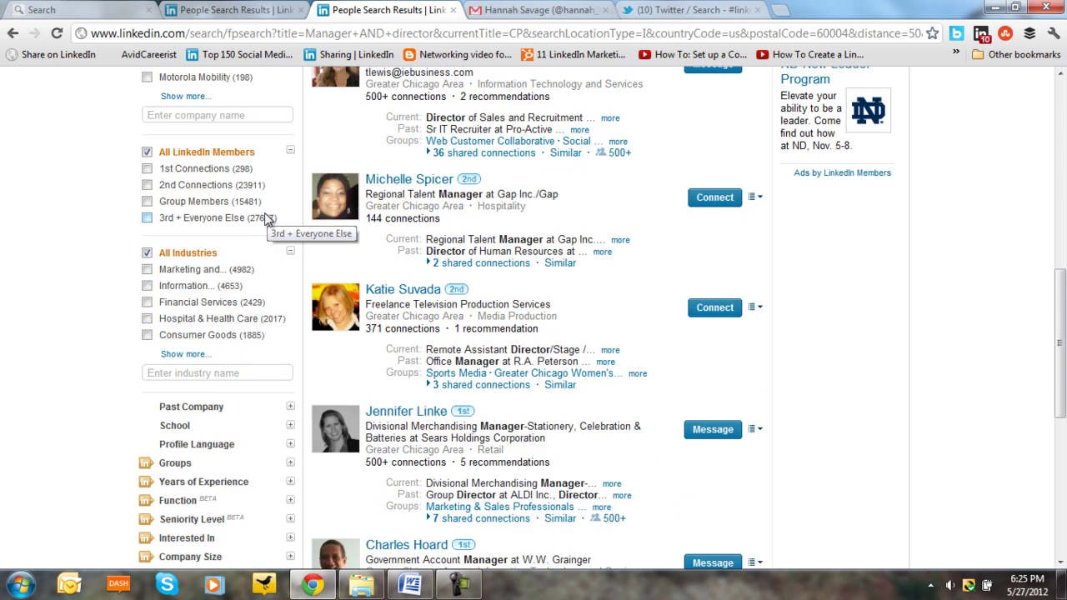
{"action": "scroll", "coordinate": [269, 218], "scroll_direction": "up", "scroll_amount": 8}
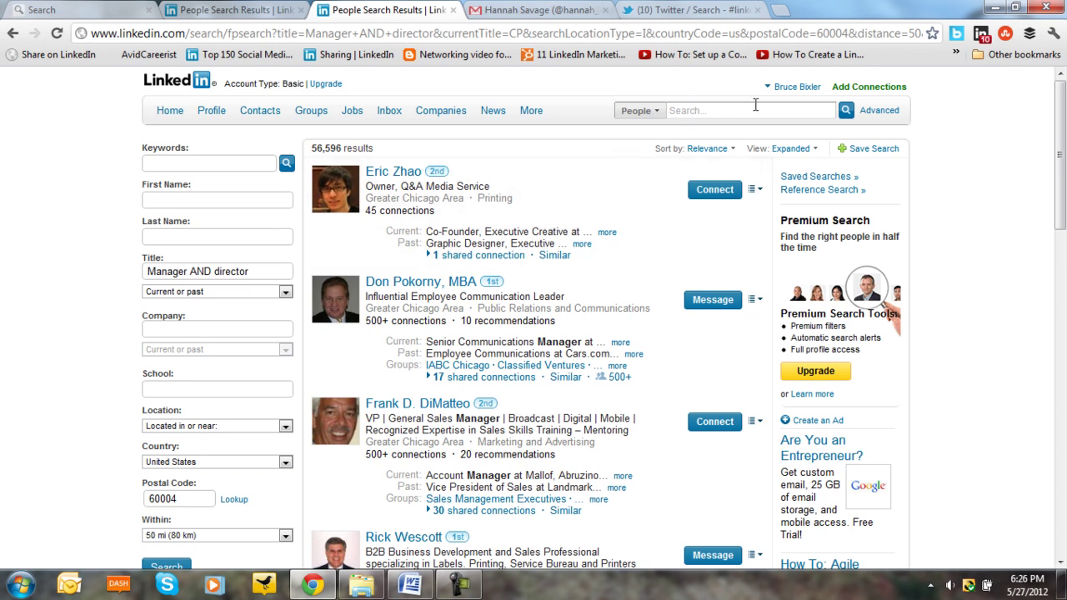
{"action": "left_click", "coordinate": [880, 114]}
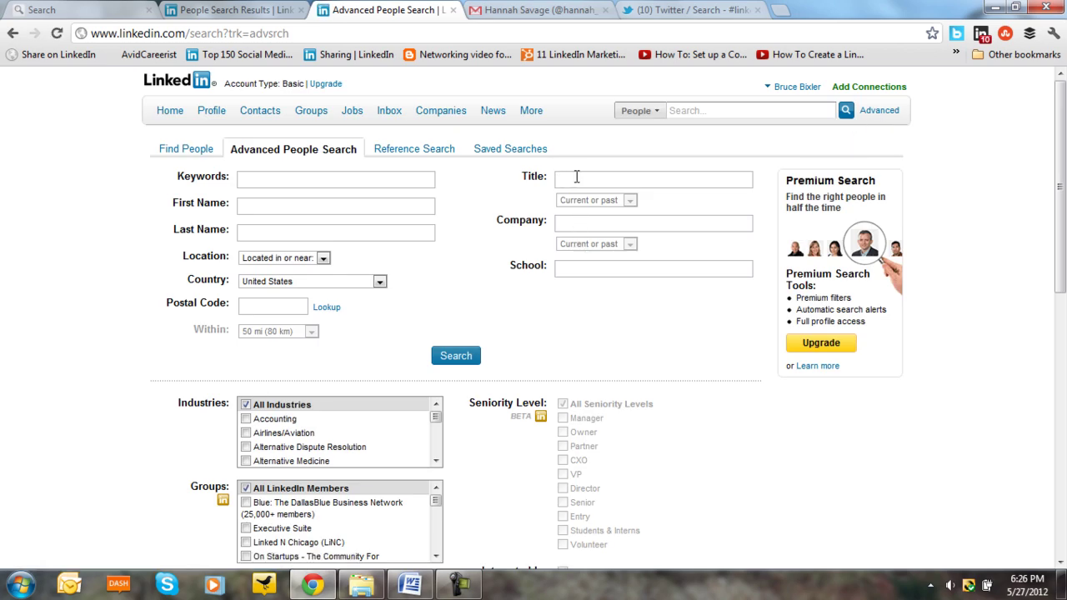
- Search Title 'VP OR ( Director AND Division)' near 60004 and scroll through the 117,408 results
{"action": "left_click", "coordinate": [575, 176]}
{"action": "type", "text": "VP"}
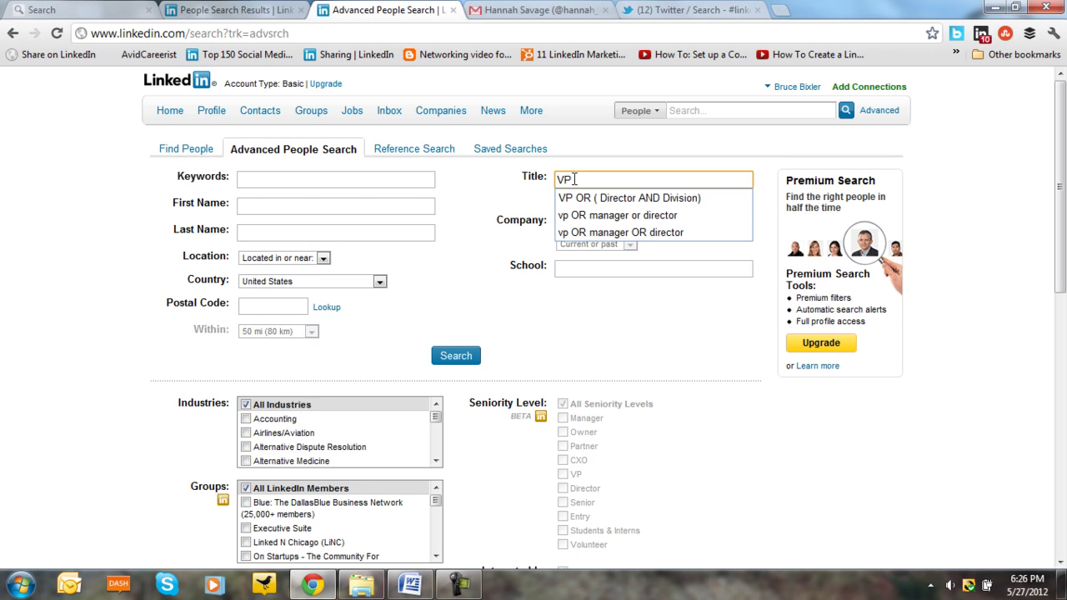
{"action": "type", "text": " OR"}
{"action": "left_click", "coordinate": [618, 198]}
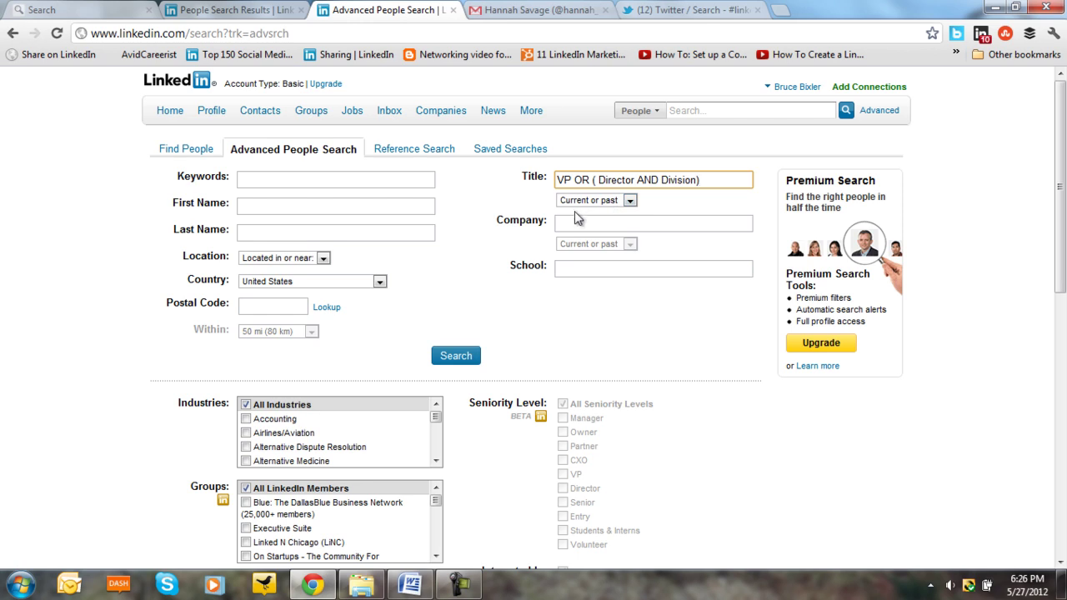
{"action": "left_click", "coordinate": [265, 305]}
{"action": "type", "text": "6000"}
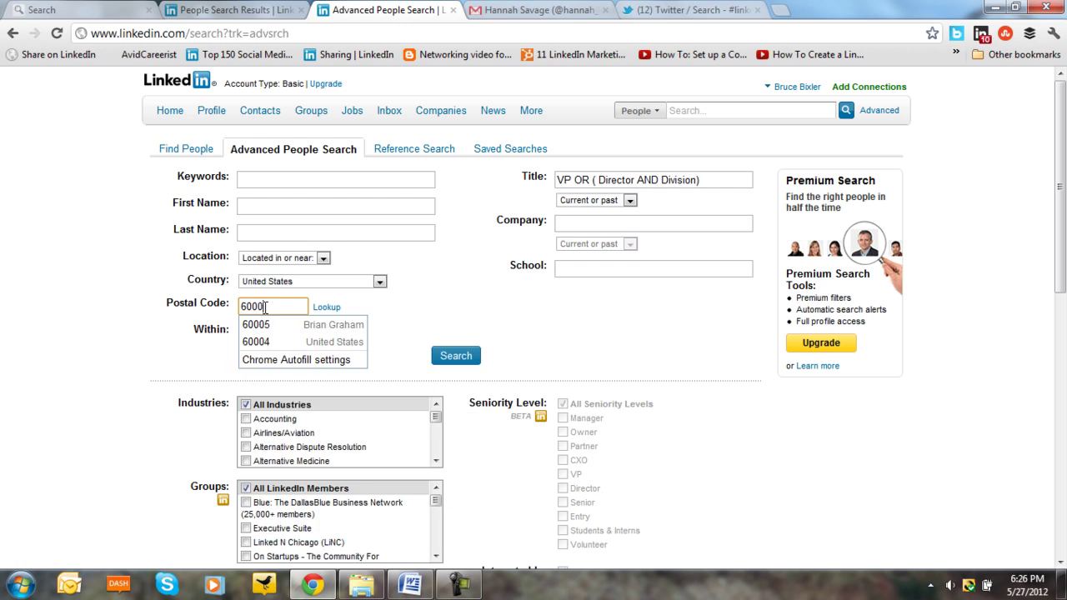
{"action": "type", "text": "4"}
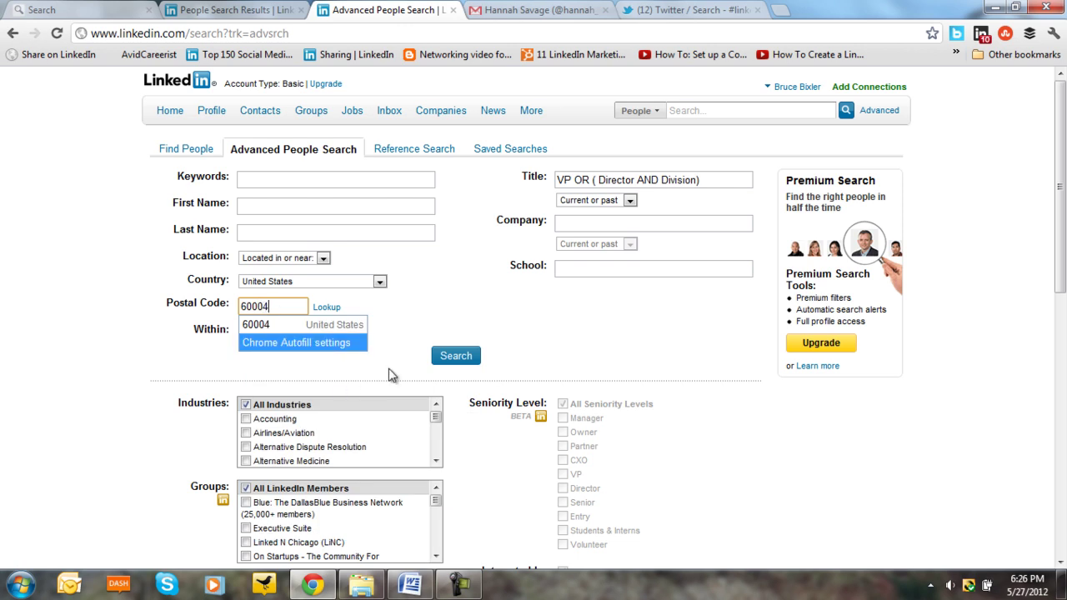
{"action": "left_click", "coordinate": [456, 356]}
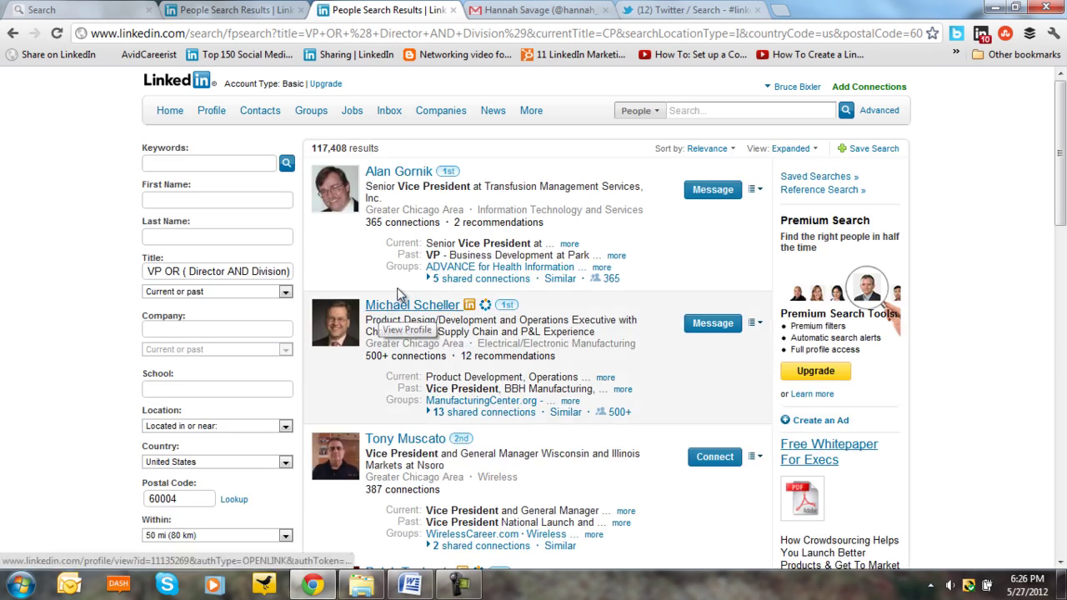
{"action": "scroll", "coordinate": [386, 298], "scroll_direction": "down", "scroll_amount": 1}
{"action": "scroll", "coordinate": [377, 295], "scroll_direction": "down", "scroll_amount": 2}
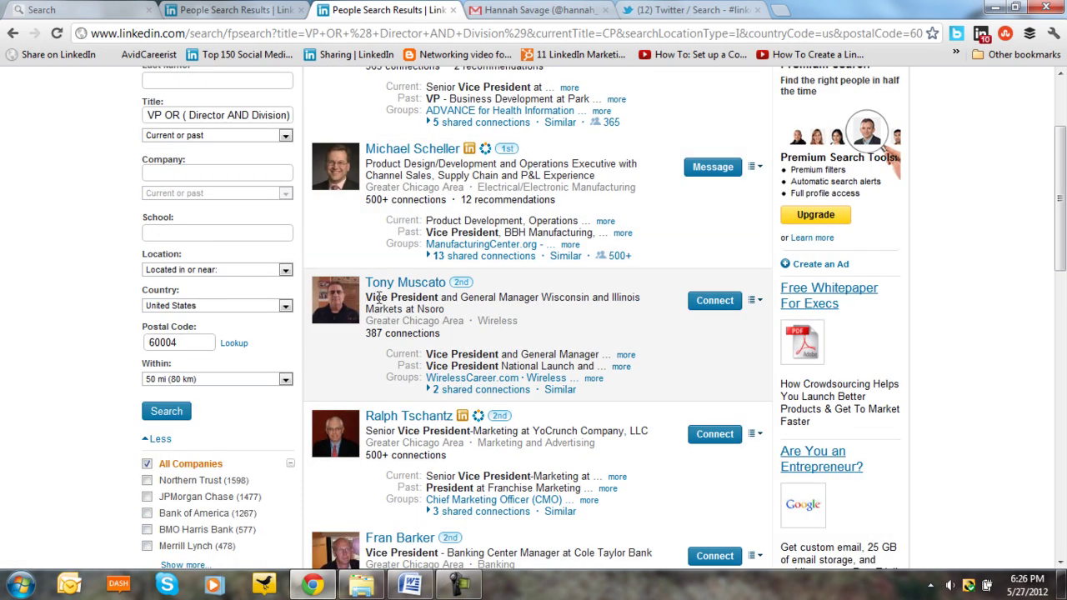
{"action": "scroll", "coordinate": [377, 304], "scroll_direction": "up", "scroll_amount": 2}
{"action": "scroll", "coordinate": [376, 305], "scroll_direction": "up", "scroll_amount": 1}
{"action": "scroll", "coordinate": [375, 303], "scroll_direction": "down", "scroll_amount": 1}
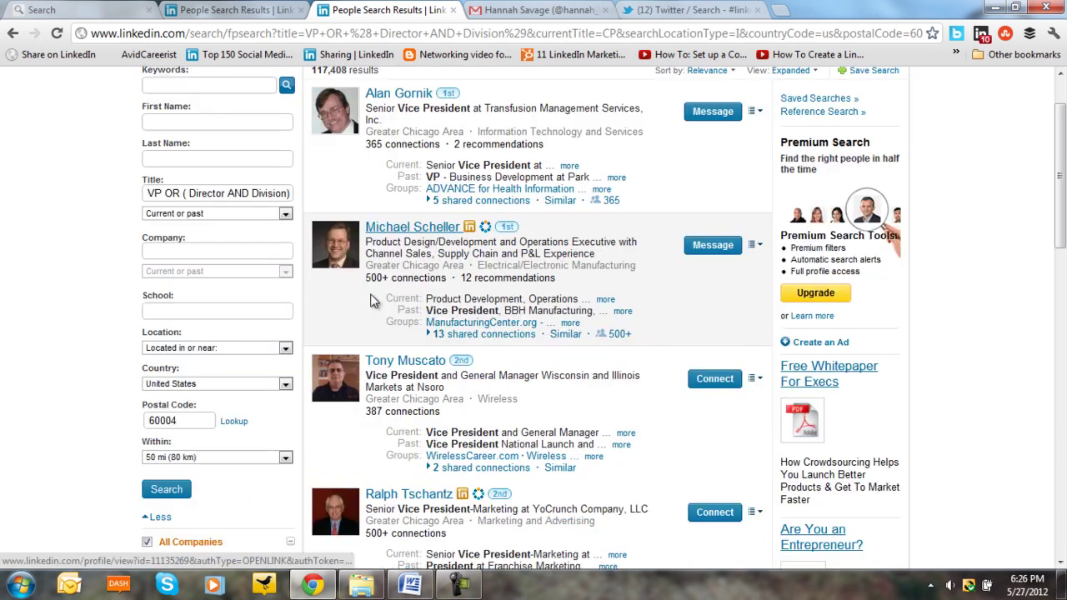
{"action": "scroll", "coordinate": [374, 301], "scroll_direction": "up", "scroll_amount": 1}
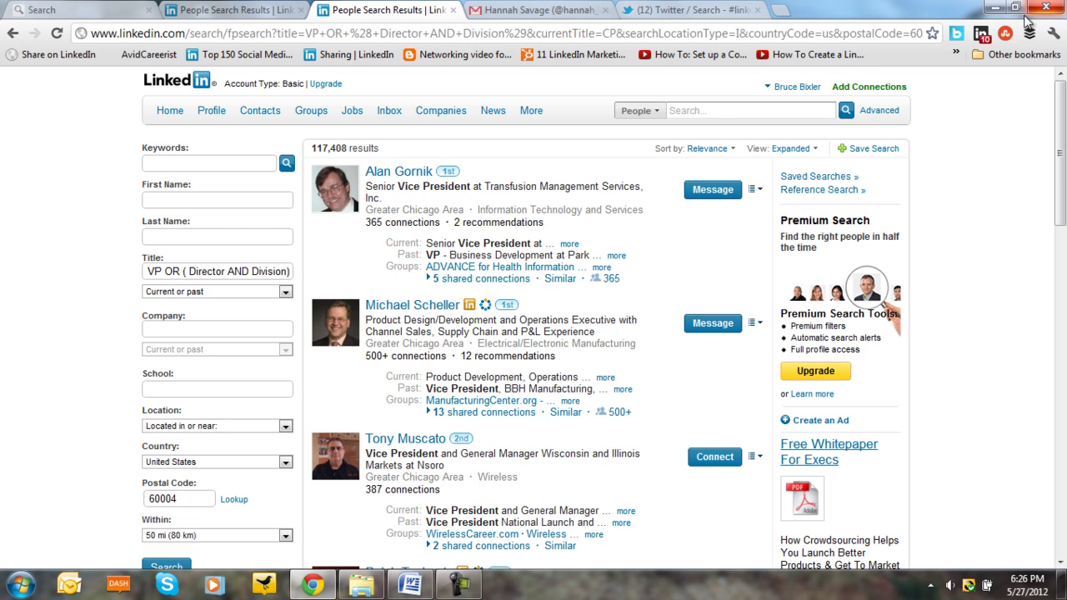
- On a fresh Advanced form, enter Title "chief financial officer" OR CFO, fixing the 'cheif' typo
{"action": "left_click", "coordinate": [882, 115]}
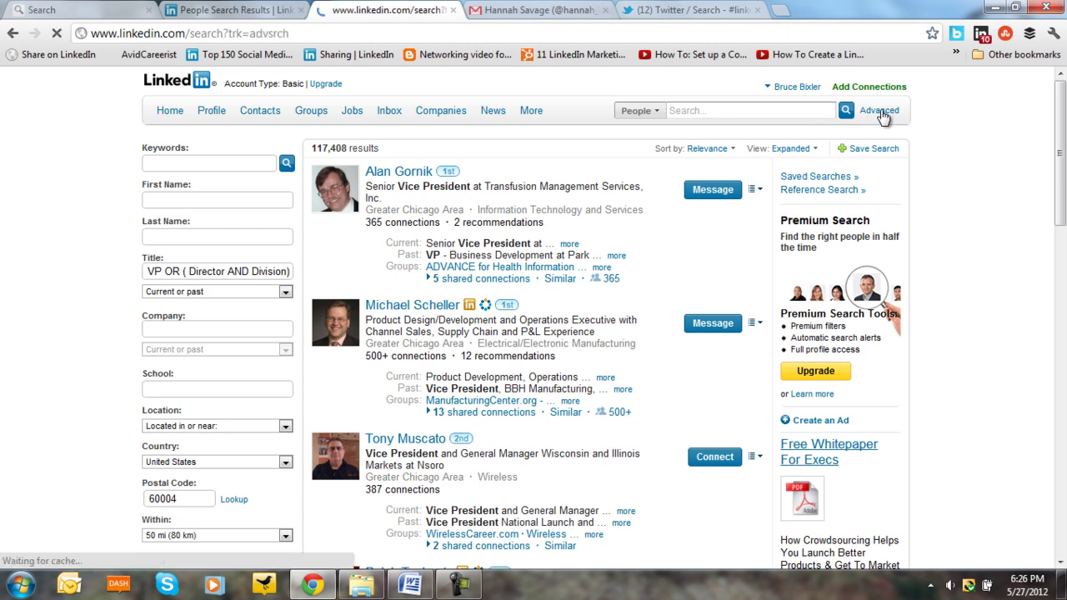
{"action": "left_click", "coordinate": [588, 178]}
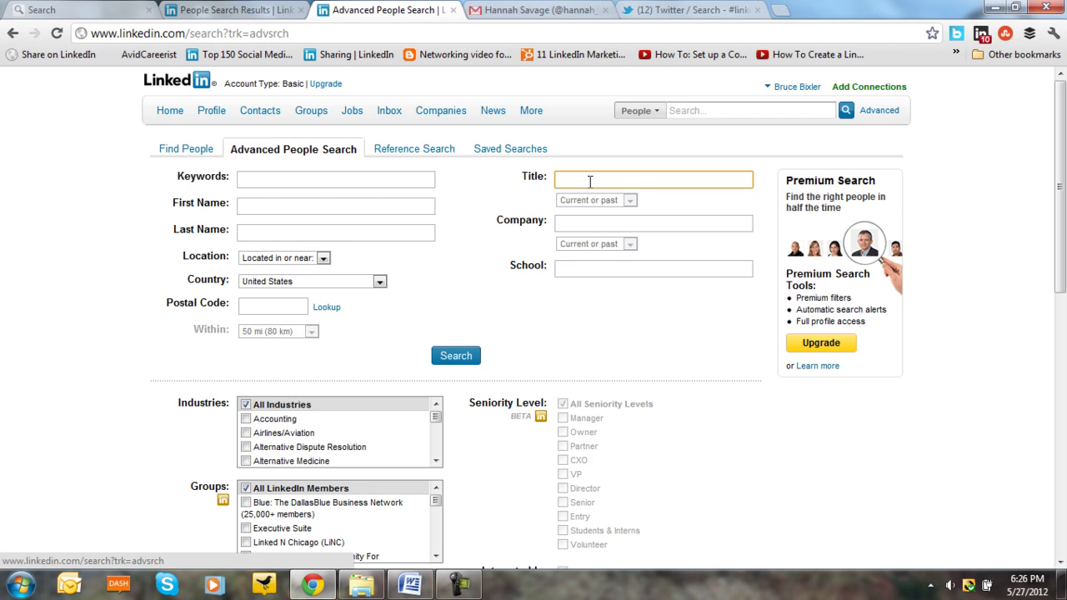
{"action": "type", "text": "ch"}
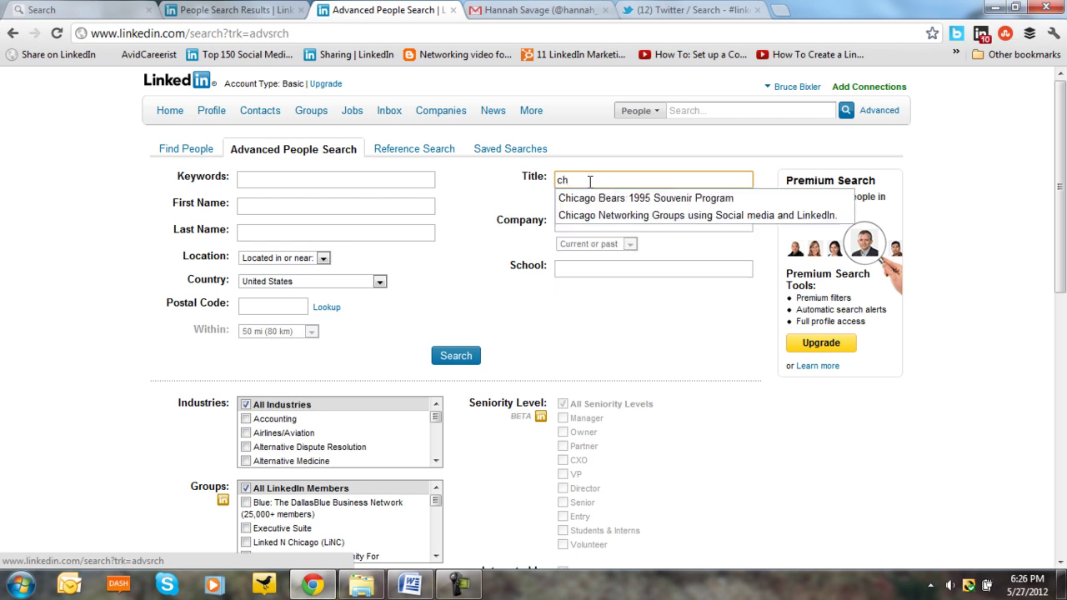
{"action": "type", "text": "eif"}
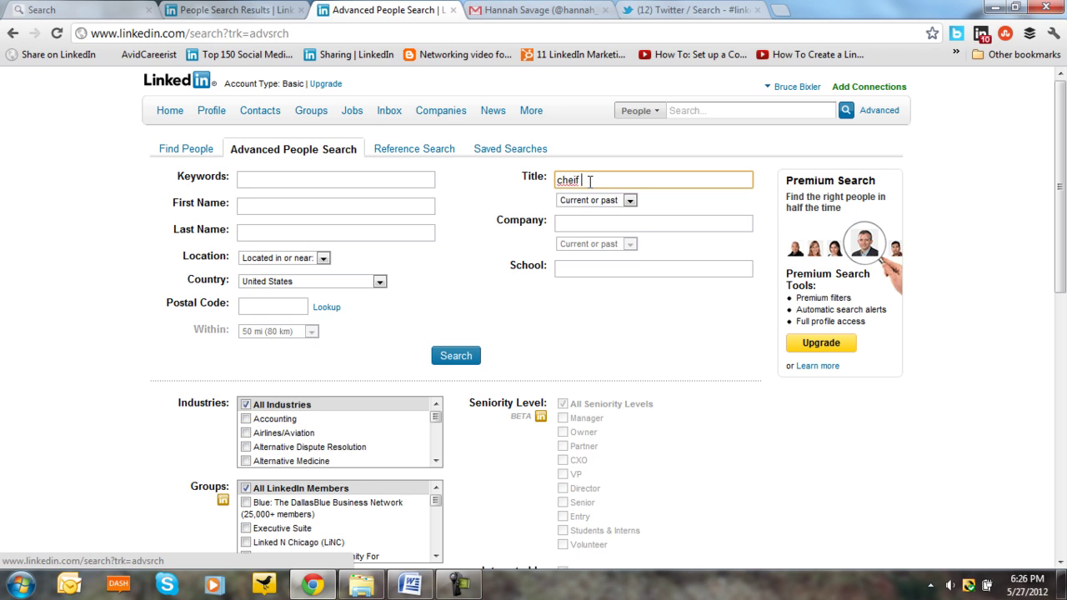
{"action": "key", "text": "BackSpace"}
{"action": "key", "text": "BackSpace"}
{"action": "key", "text": "BackSpace"}
{"action": "type", "text": "i"}
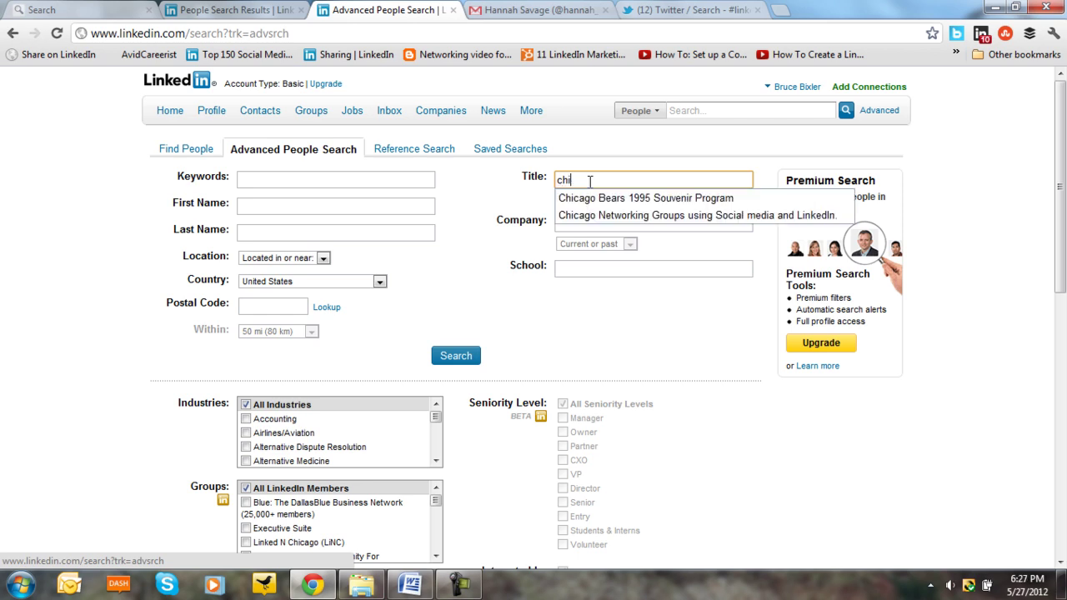
{"action": "type", "text": "ef "}
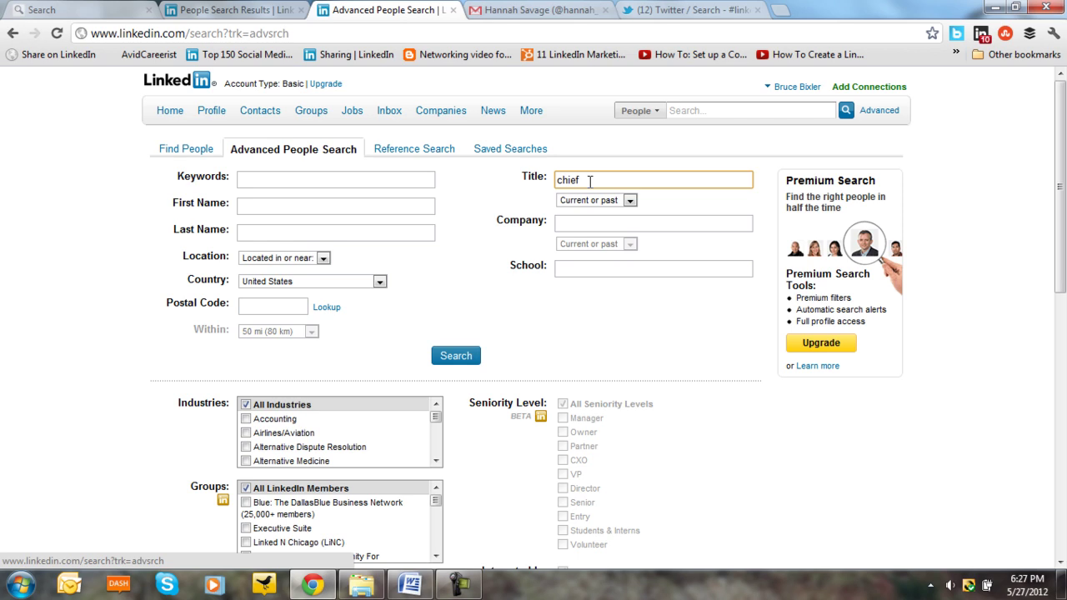
{"action": "type", "text": "financial officer"}
{"action": "type", "text": "OR CFO"}
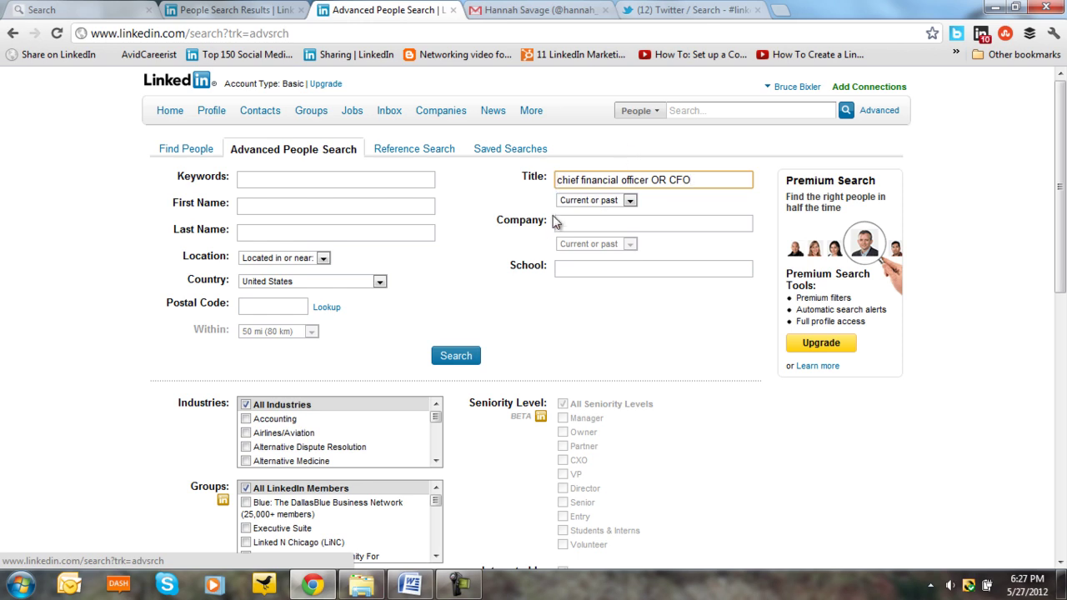
{"action": "type", "text": "\""}
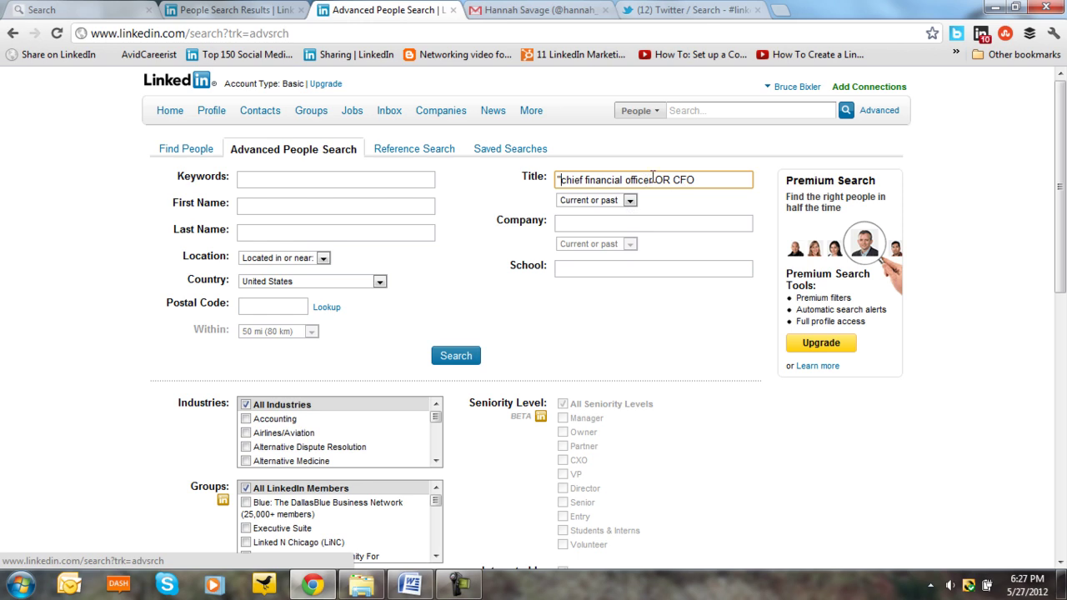
{"action": "type", "text": "\""}
- Fill in postal code 60004 and company Ernst and Young on the advanced search form
{"action": "left_click", "coordinate": [292, 304]}
{"action": "type", "text": "60004"}
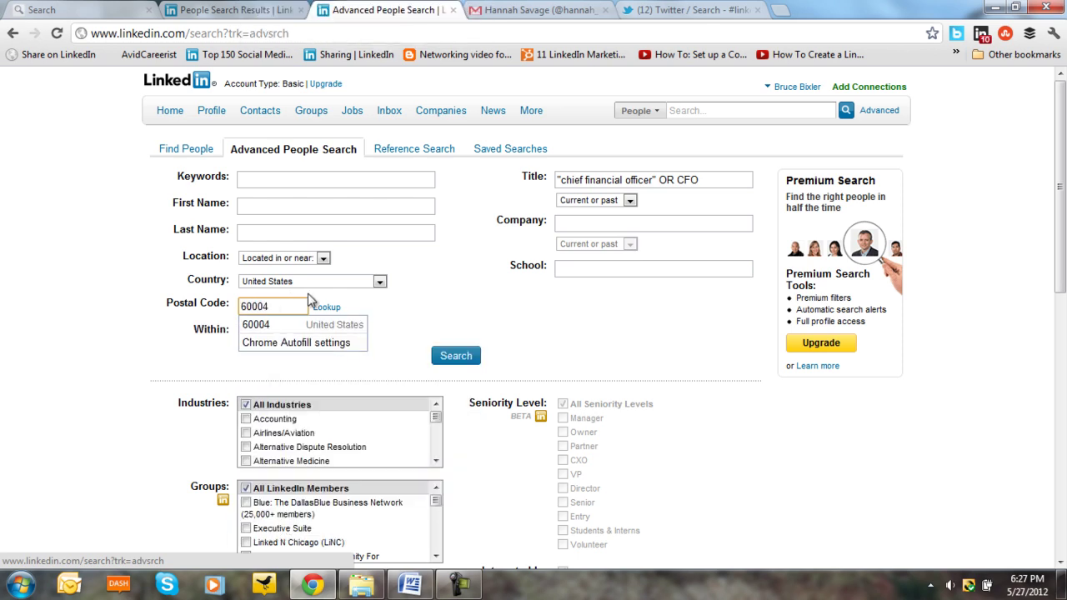
{"action": "left_click", "coordinate": [565, 224]}
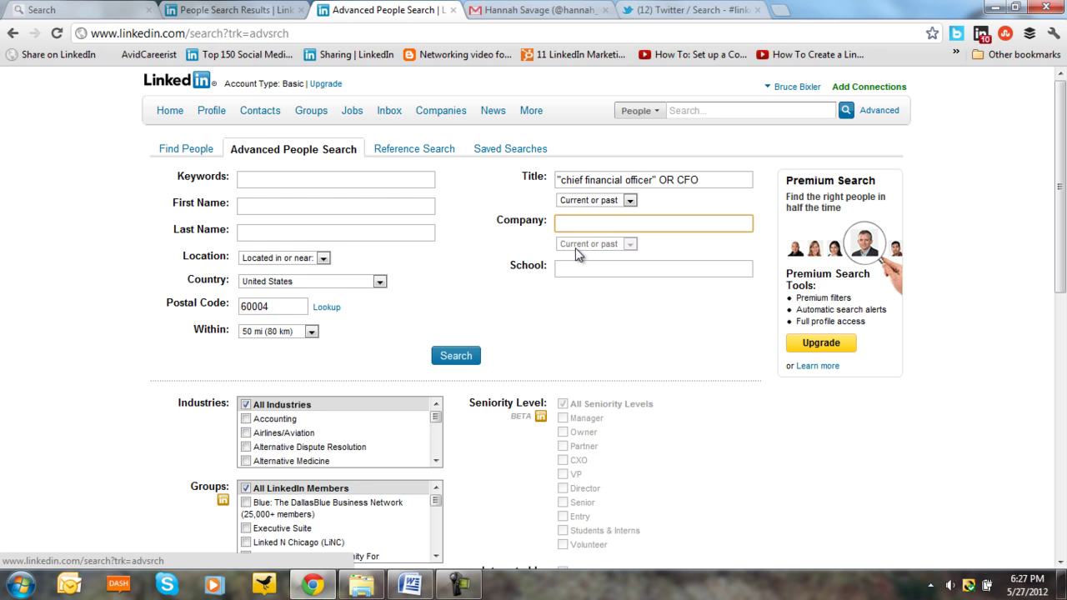
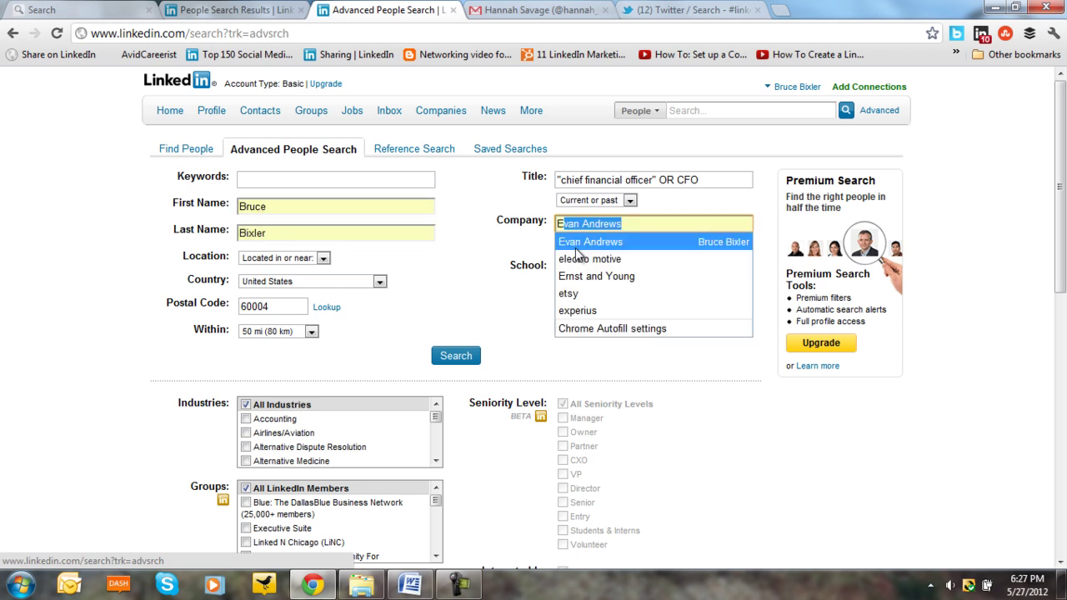
{"action": "left_click", "coordinate": [573, 275]}
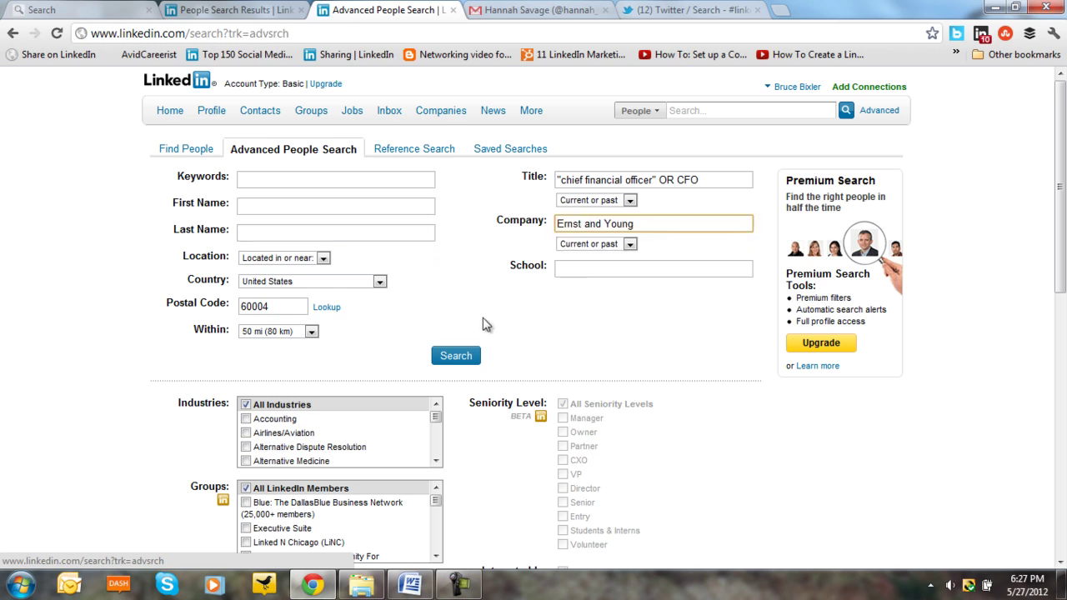
- Run the people search and look over the 226 CFO results
{"action": "left_click", "coordinate": [455, 356]}
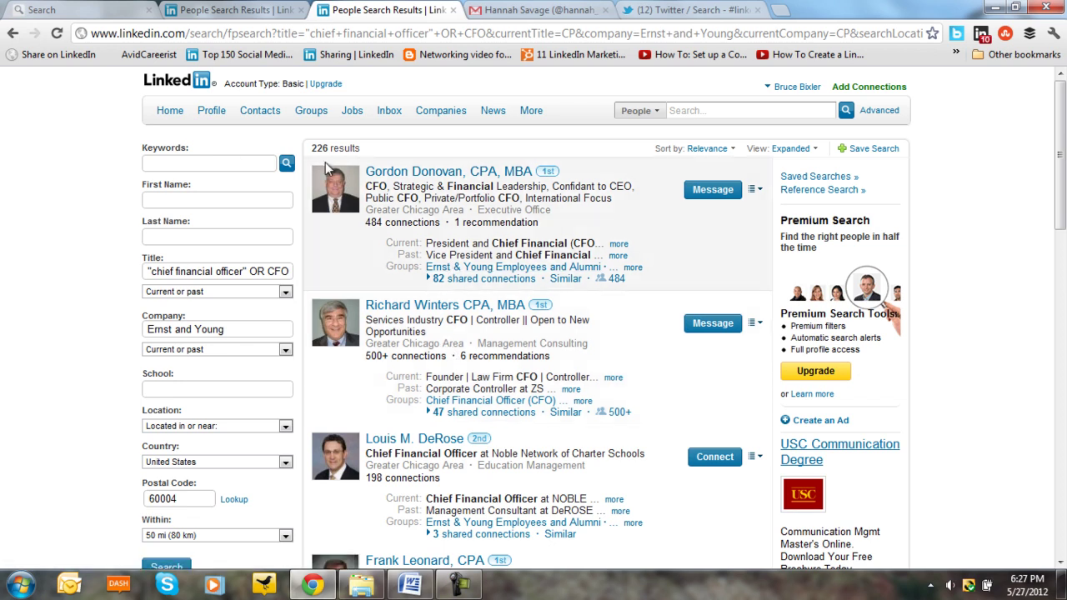
{"action": "scroll", "coordinate": [281, 212], "scroll_direction": "down", "scroll_amount": 3}
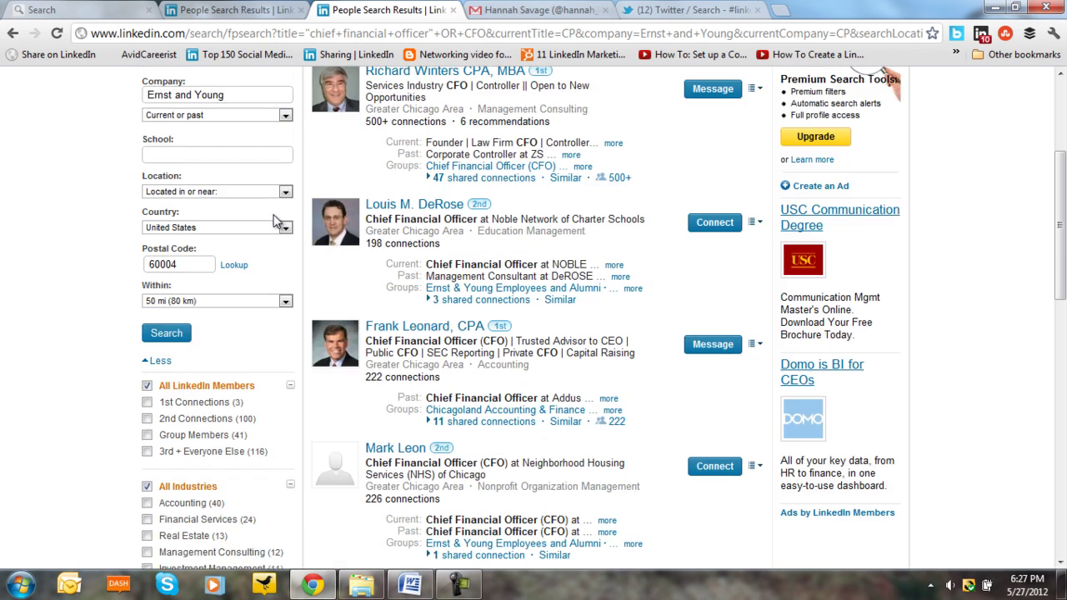
{"action": "scroll", "coordinate": [272, 214], "scroll_direction": "up", "scroll_amount": 3}
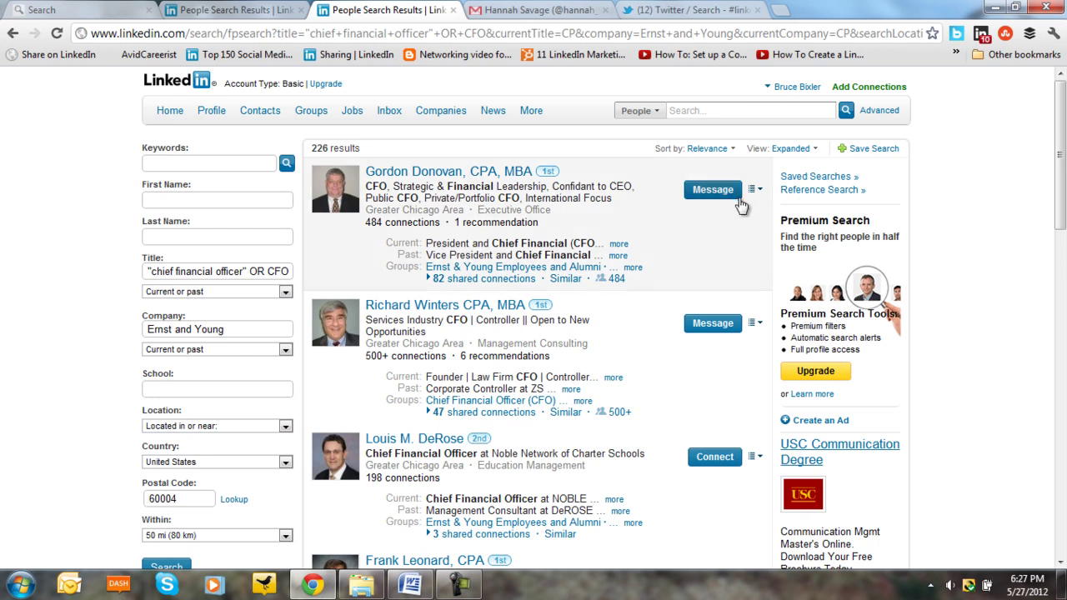
- Back on the form, change the company to "Ernst and Young" OR ENY and add -comptroller to the title
{"action": "left_click", "coordinate": [12, 37]}
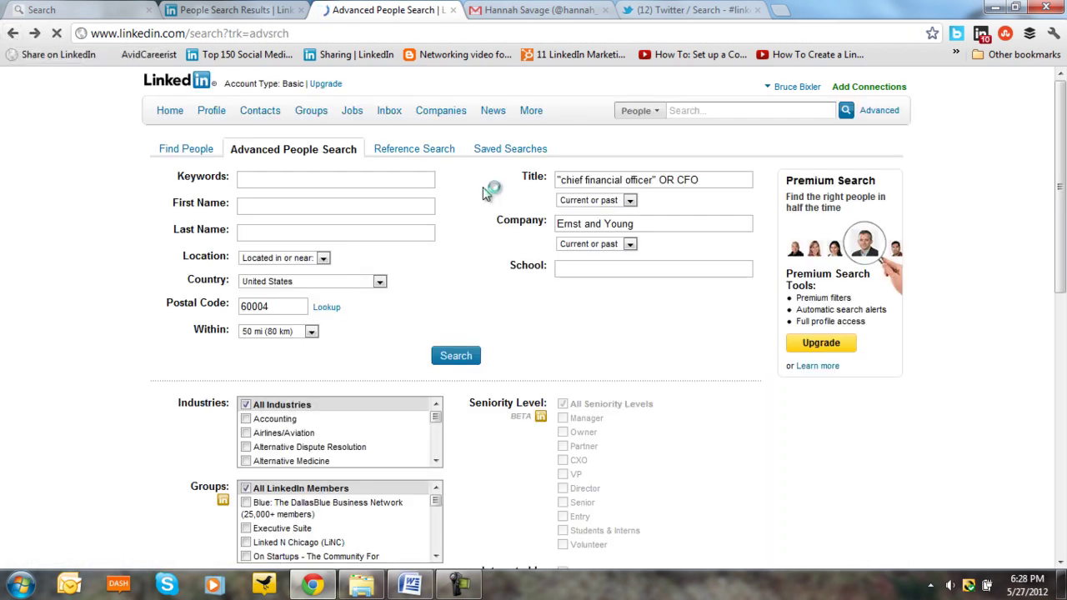
{"action": "left_click", "coordinate": [644, 222]}
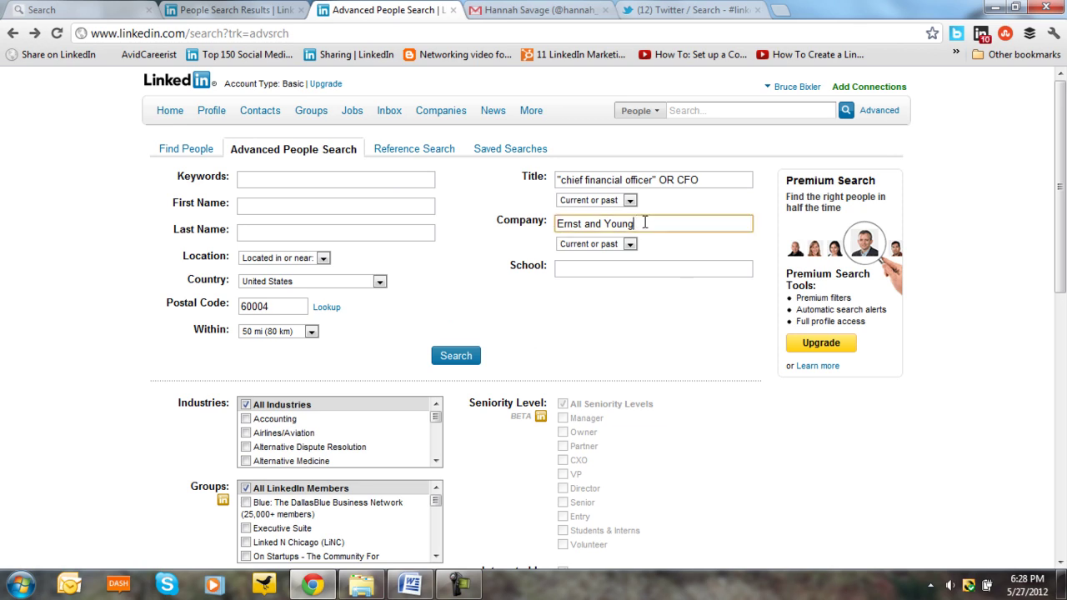
{"action": "key", "text": "BackSpace"}
{"action": "key", "text": "BackSpace"}
{"action": "key", "text": "BackSpace"}
{"action": "key", "text": "BackSpace"}
{"action": "key", "text": "BackSpace"}
{"action": "key", "text": "BackSpace"}
{"action": "key", "text": "BackSpace"}
{"action": "key", "text": "BackSpace"}
{"action": "key", "text": "BackSpace"}
{"action": "key", "text": "BackSpace"}
{"action": "key", "text": "BackSpace"}
{"action": "key", "text": "BackSpace"}
{"action": "key", "text": "BackSpace"}
{"action": "key", "text": "BackSpace"}
{"action": "key", "text": "BackSpace"}
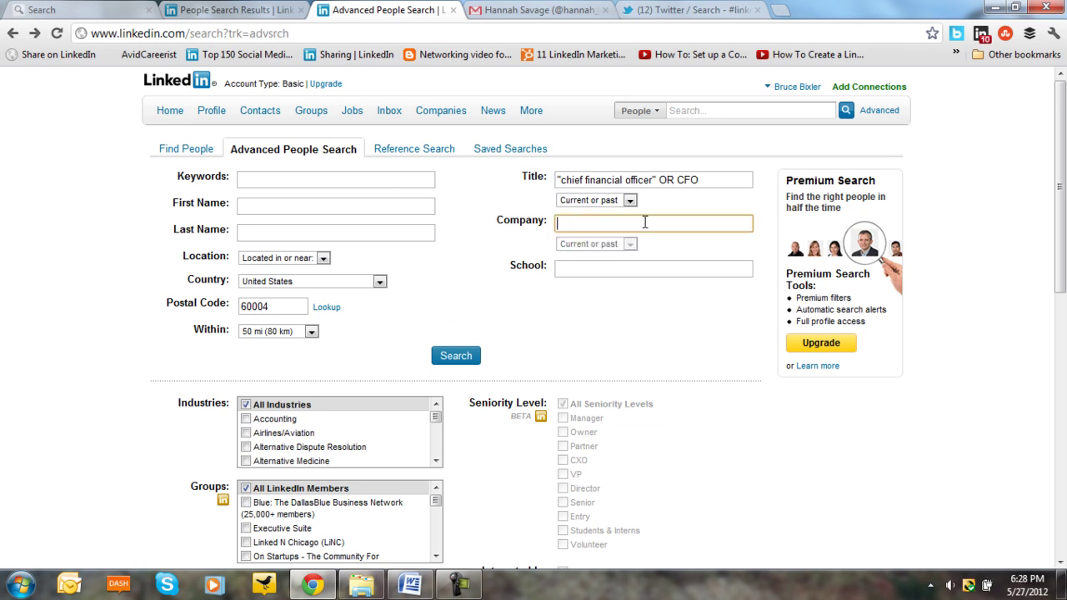
{"action": "type", "text": "\"e"}
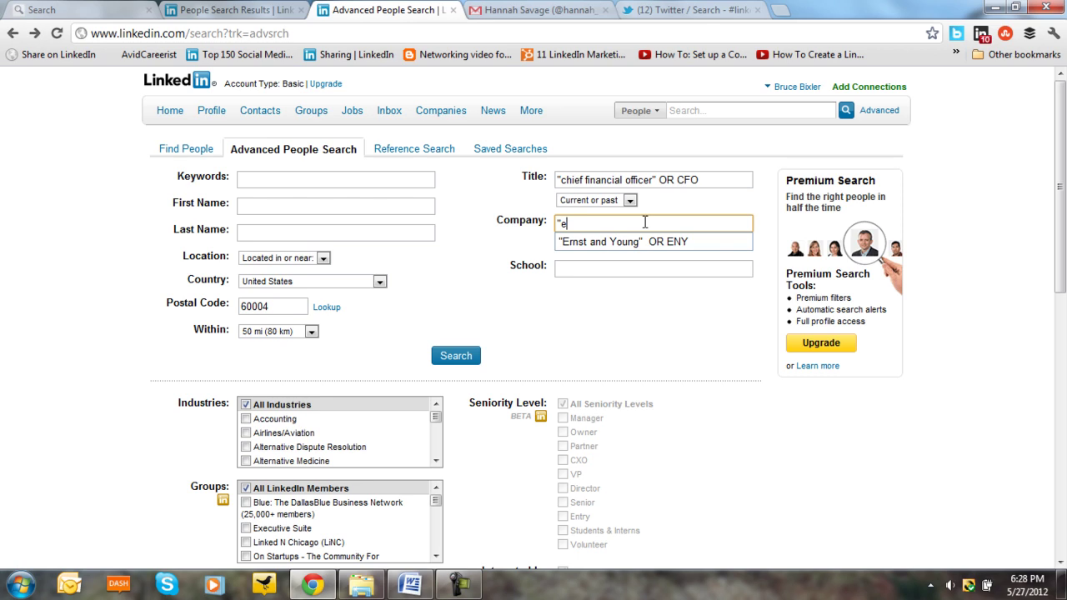
{"action": "left_click", "coordinate": [621, 246]}
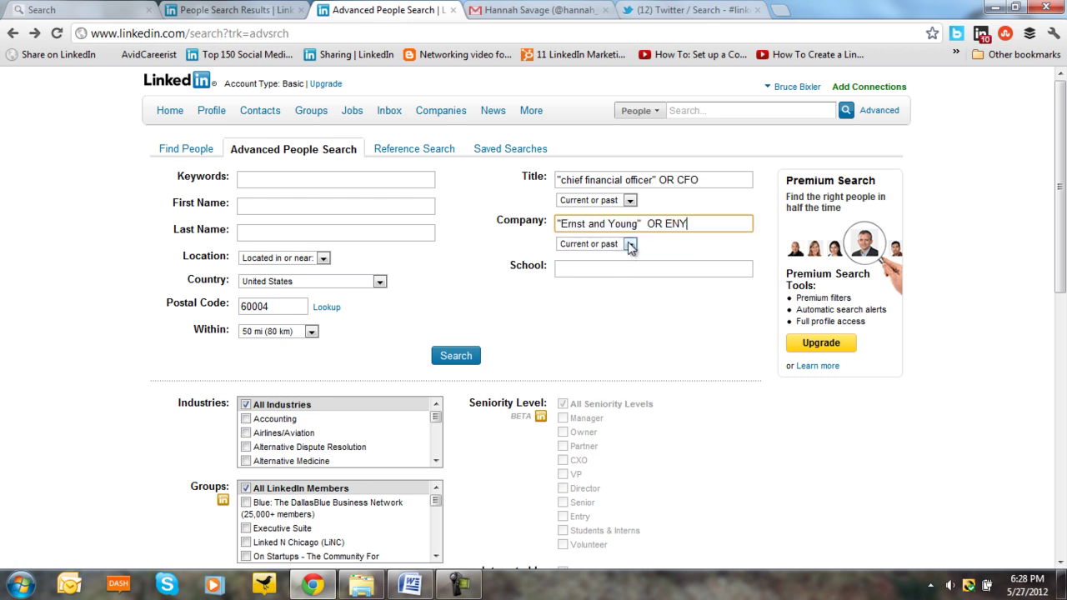
{"action": "left_click", "coordinate": [706, 178]}
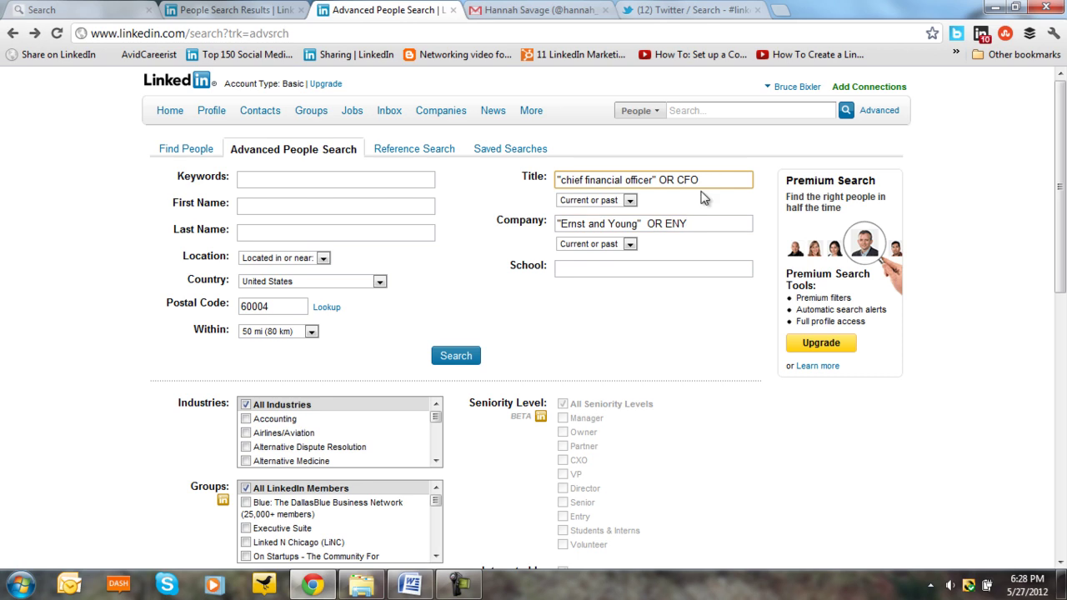
{"action": "type", "text": "-c"}
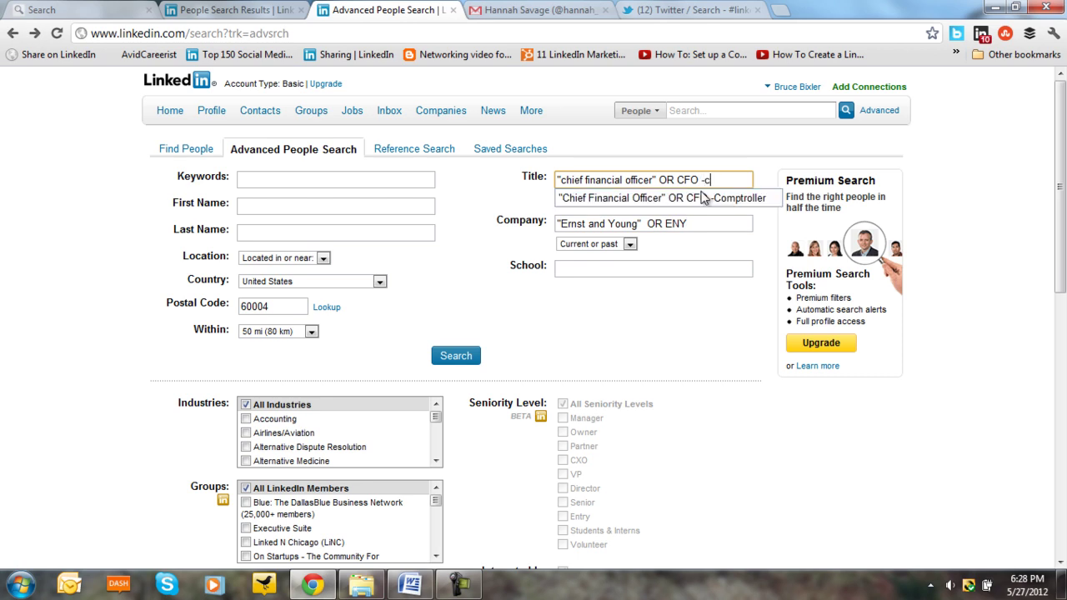
{"action": "type", "text": "omptroller"}
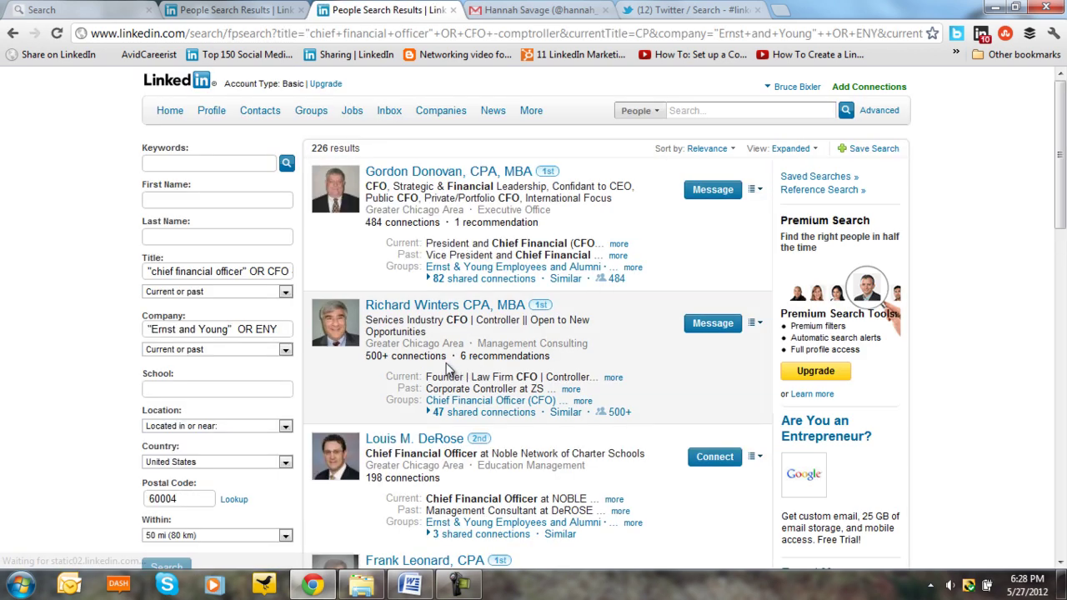
- Scroll through the 226 revised results for CFOs at Ernst and Young or ENY, excluding comptroller
{"action": "scroll", "coordinate": [375, 383], "scroll_direction": "down", "scroll_amount": 2}
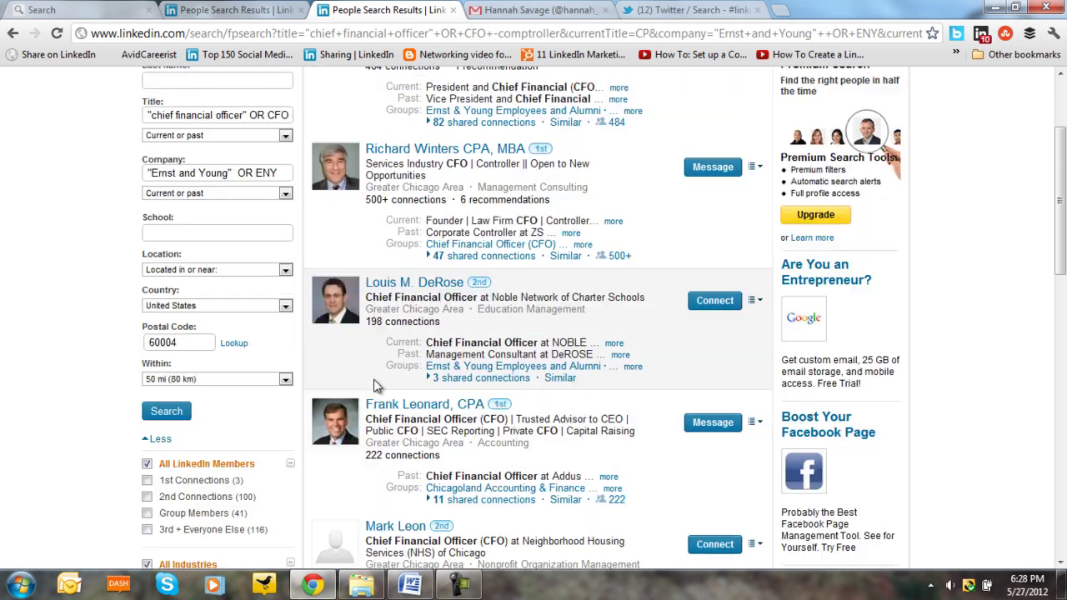
{"action": "scroll", "coordinate": [375, 385], "scroll_direction": "up", "scroll_amount": 2}
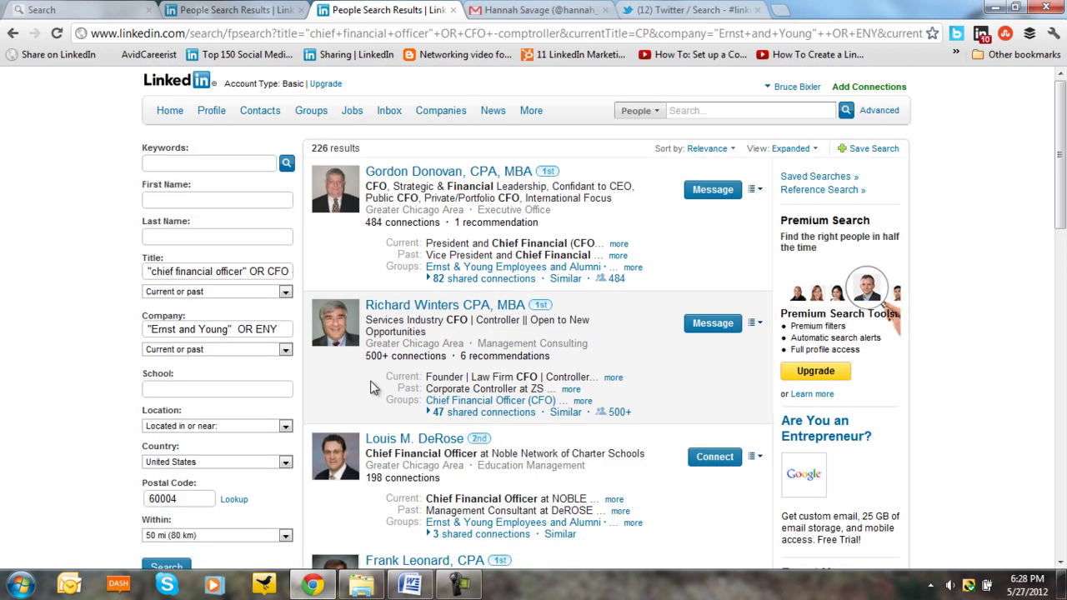
{"action": "scroll", "coordinate": [373, 388], "scroll_direction": "down", "scroll_amount": 4}
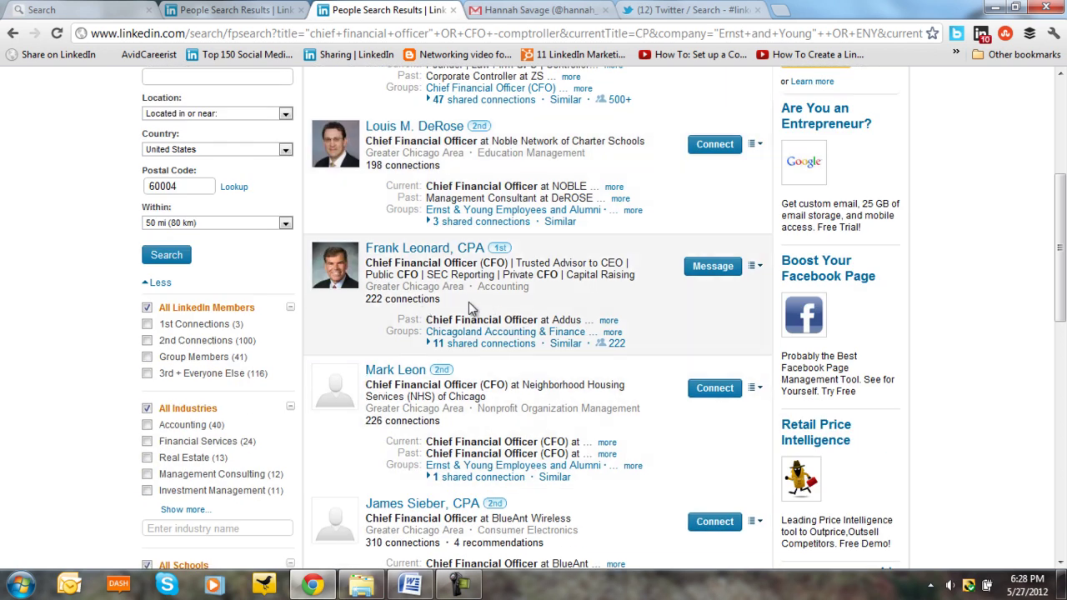
{"action": "scroll", "coordinate": [460, 307], "scroll_direction": "up", "scroll_amount": 3}
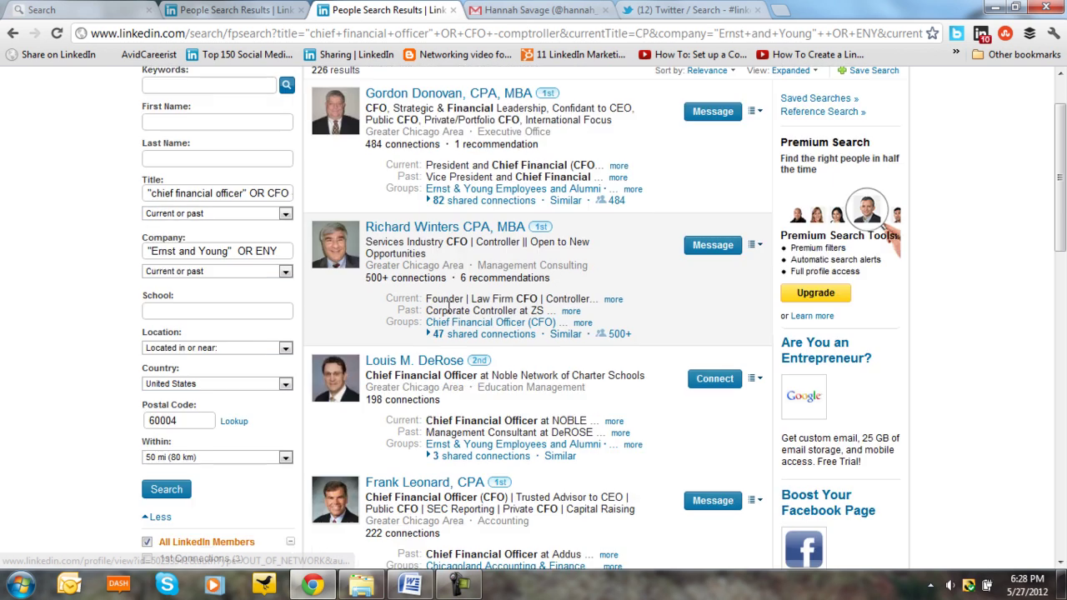
{"action": "scroll", "coordinate": [440, 310], "scroll_direction": "down", "scroll_amount": 5}
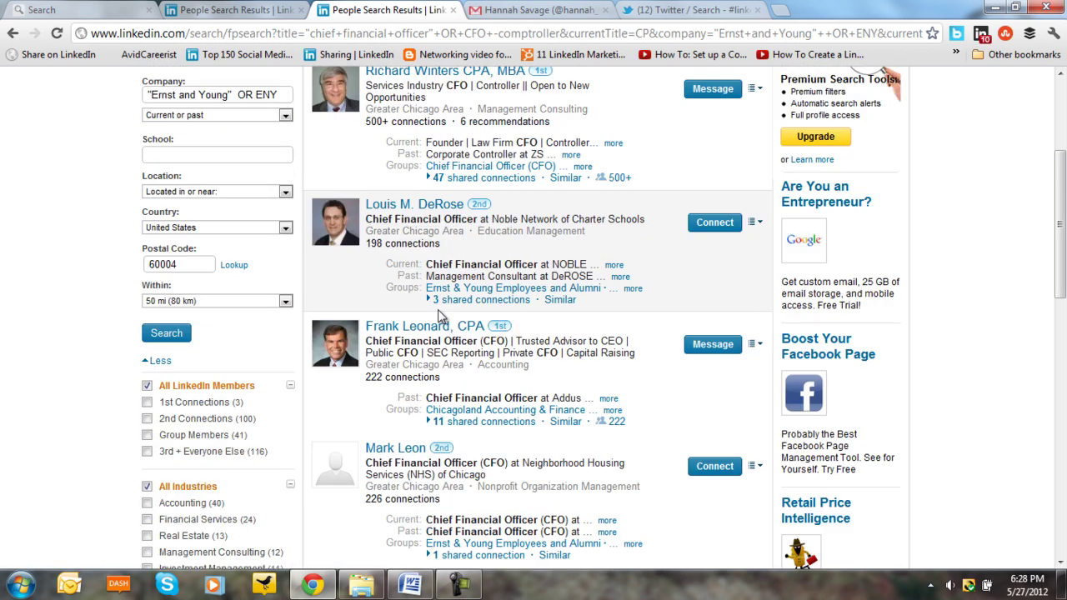
{"action": "scroll", "coordinate": [438, 310], "scroll_direction": "up", "scroll_amount": 4}
{"action": "scroll", "coordinate": [438, 310], "scroll_direction": "up", "scroll_amount": 2}
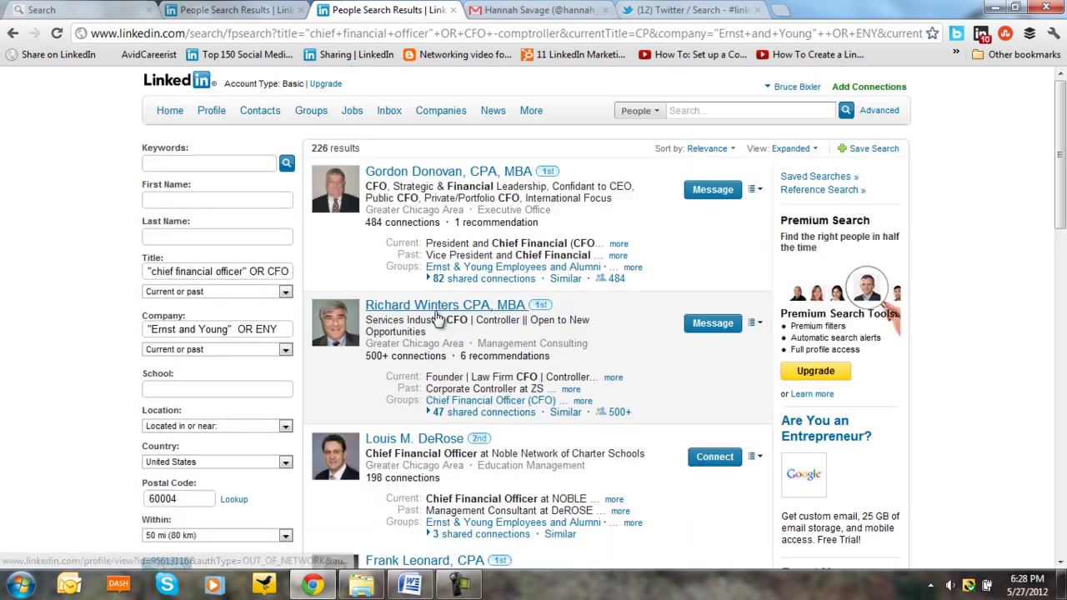
{"action": "scroll", "coordinate": [440, 319], "scroll_direction": "down", "scroll_amount": 3}
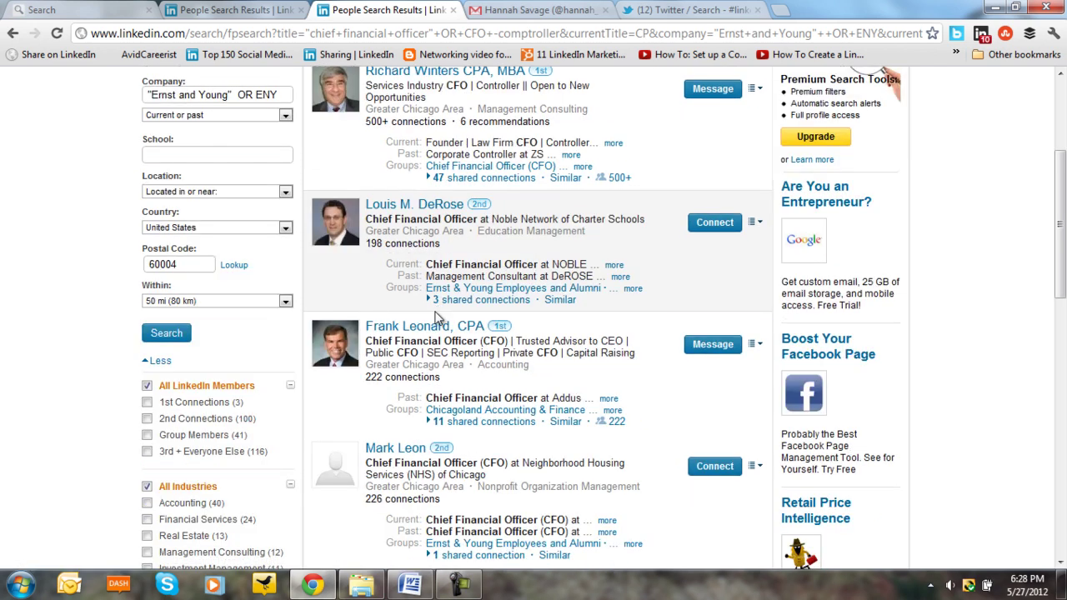
{"action": "scroll", "coordinate": [455, 338], "scroll_direction": "down", "scroll_amount": 3}
{"action": "scroll", "coordinate": [450, 335], "scroll_direction": "down", "scroll_amount": 1}
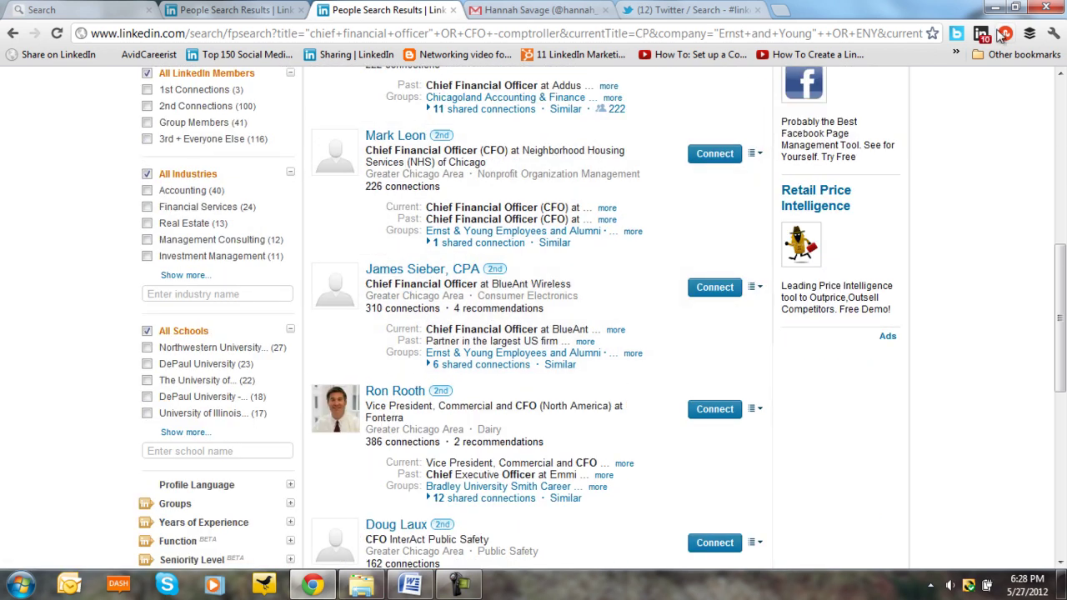
{"action": "left_click", "coordinate": [997, 7]}
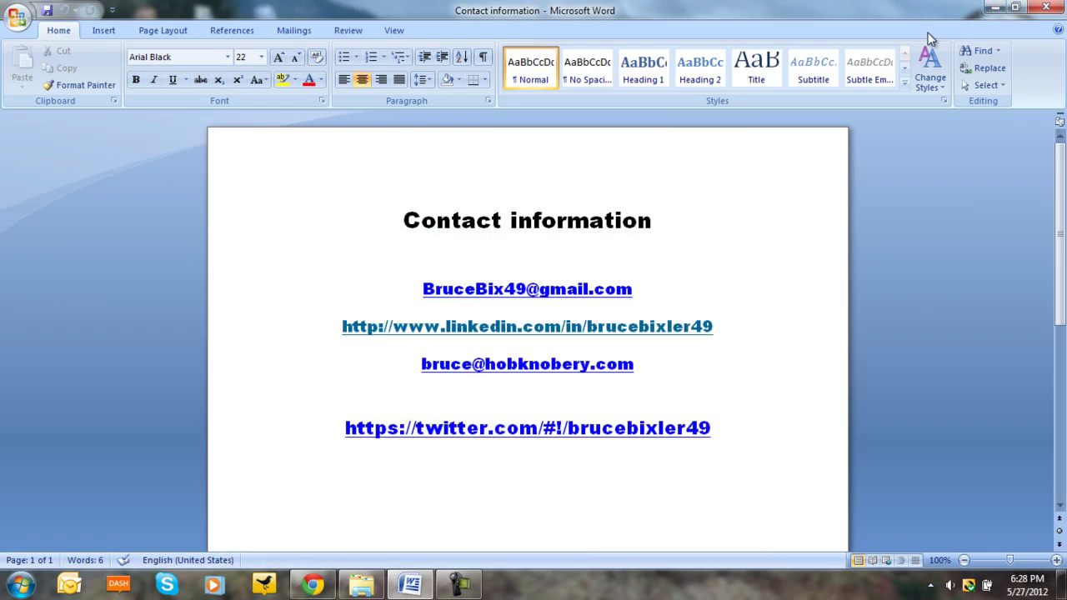